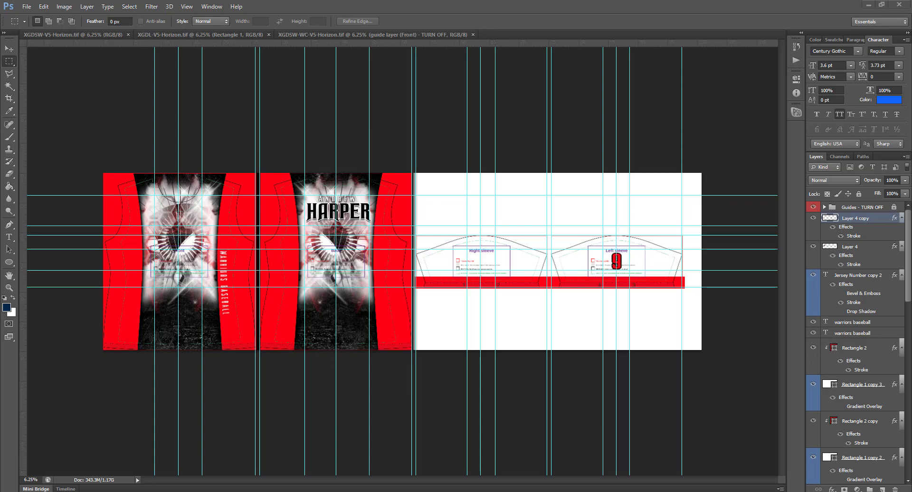
Step: Review the three open templates, reorder XGDL-V5-Horizon to come last, and return to XGDSW-V5-Horizon
click(82, 34)
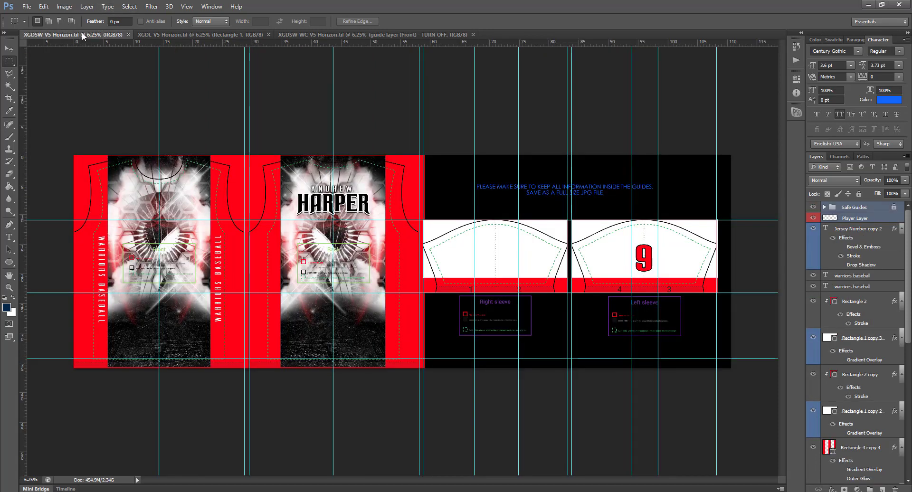
click(201, 33)
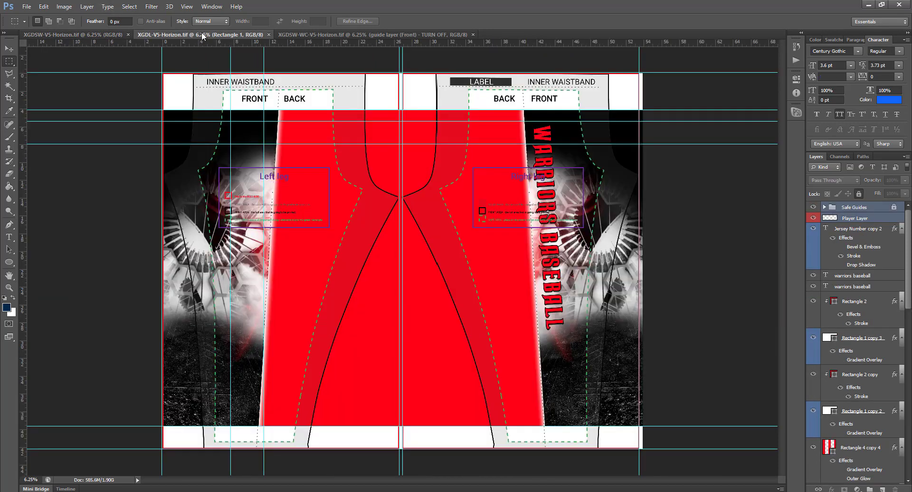
key(ctrl+Tab)
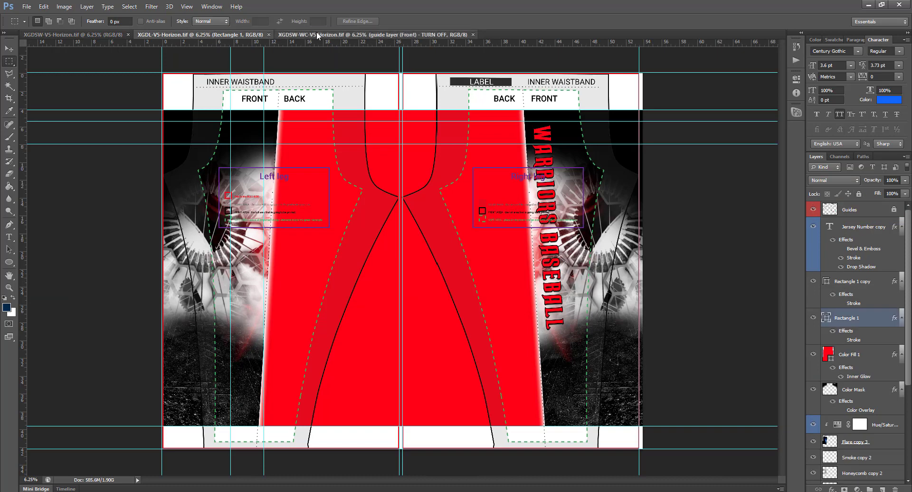
drag(219, 36, 443, 33)
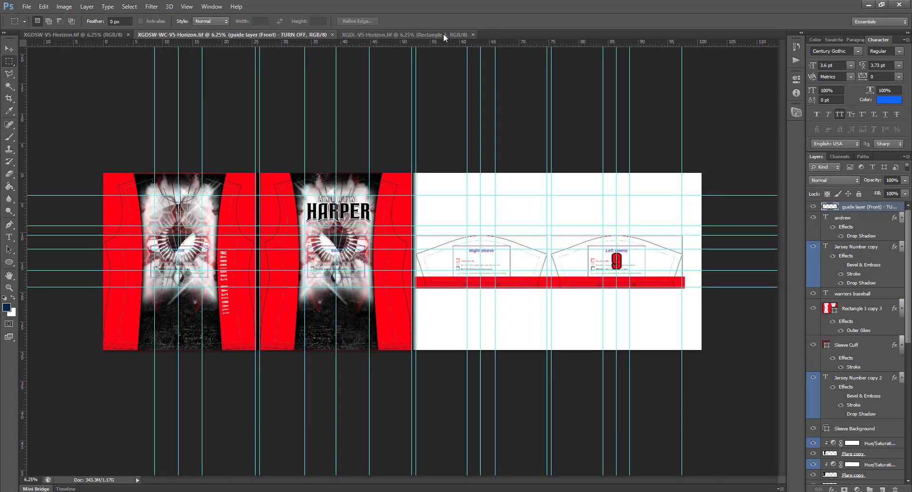
click(97, 36)
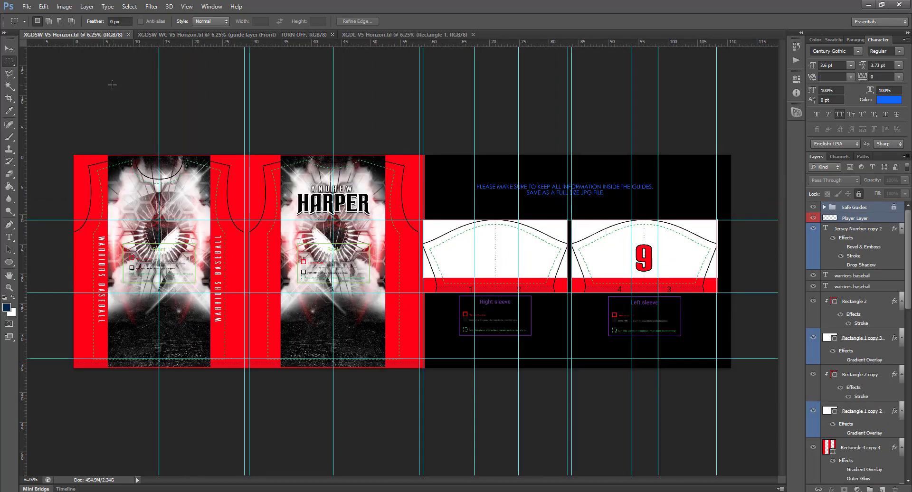
Step: Copy the team logo onto the centre of the jersey front, adding a horizontal chest guide and vertical guides on both sides of the logo
click(9, 49)
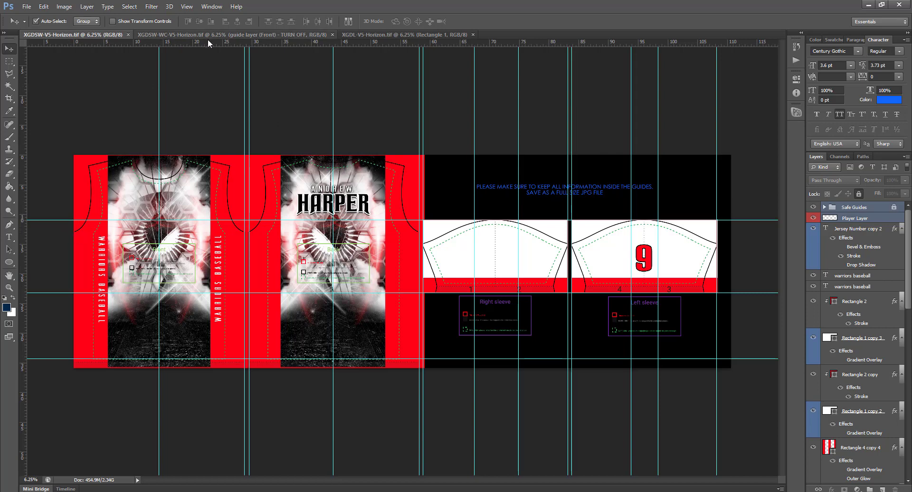
drag(207, 44, 201, 235)
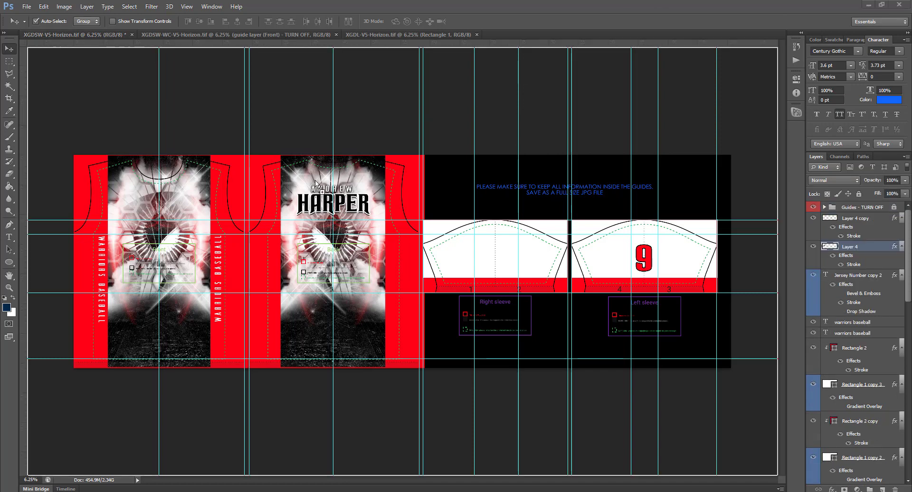
drag(315, 181, 167, 240)
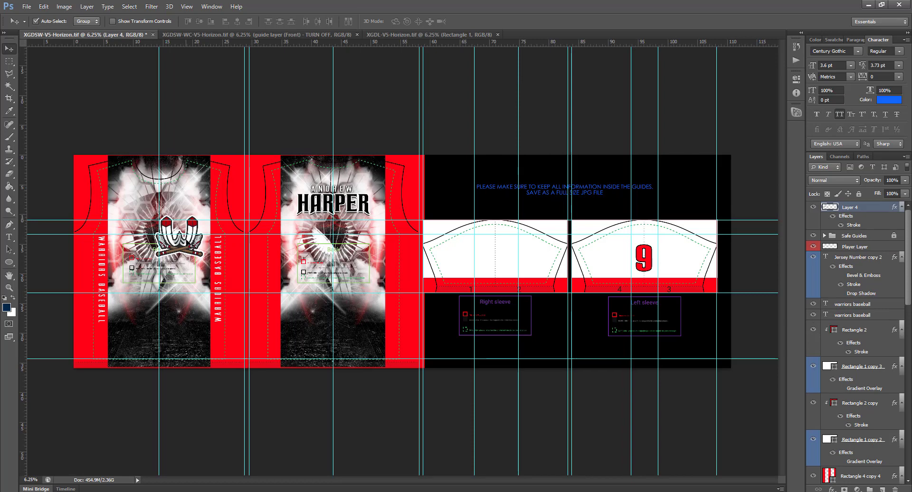
drag(189, 245, 164, 246)
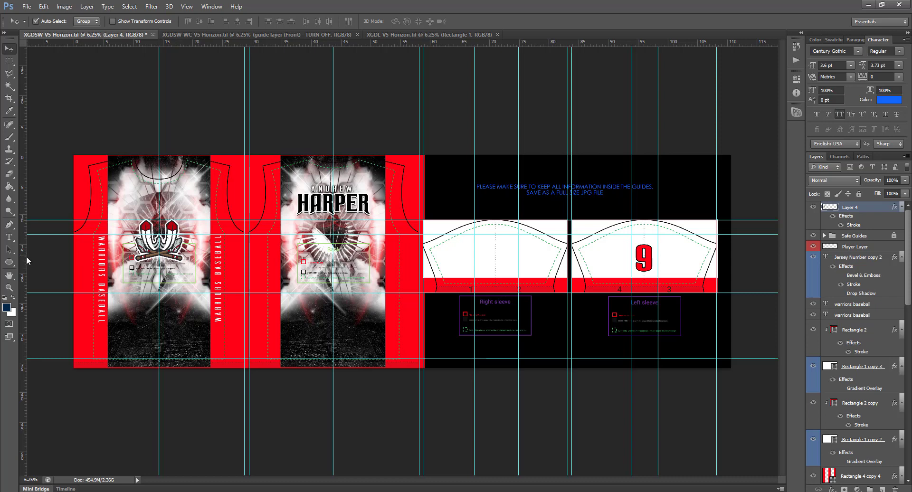
drag(25, 258, 129, 239)
drag(22, 278, 171, 247)
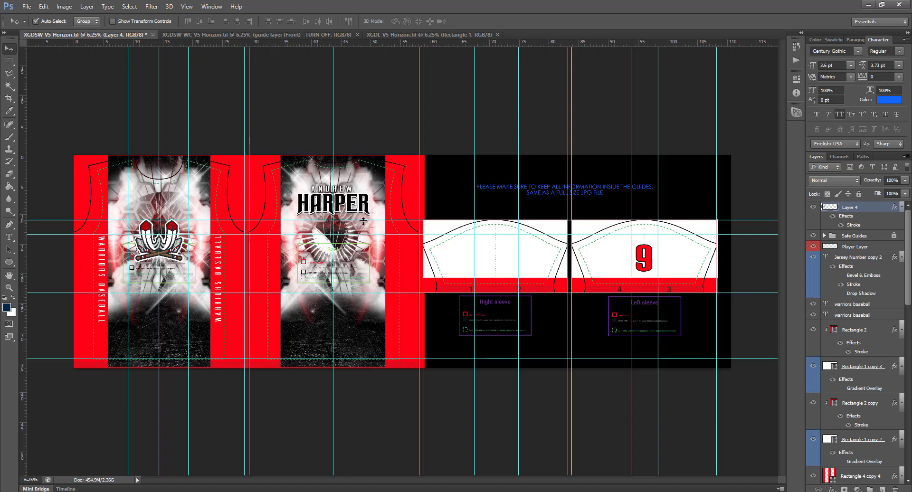
Step: Bring the player cutout IMG_2693 in front of the other layers and position it beneath the name on the jersey back
key(ctrl+alt+z)
key(ctrl+alt+z)
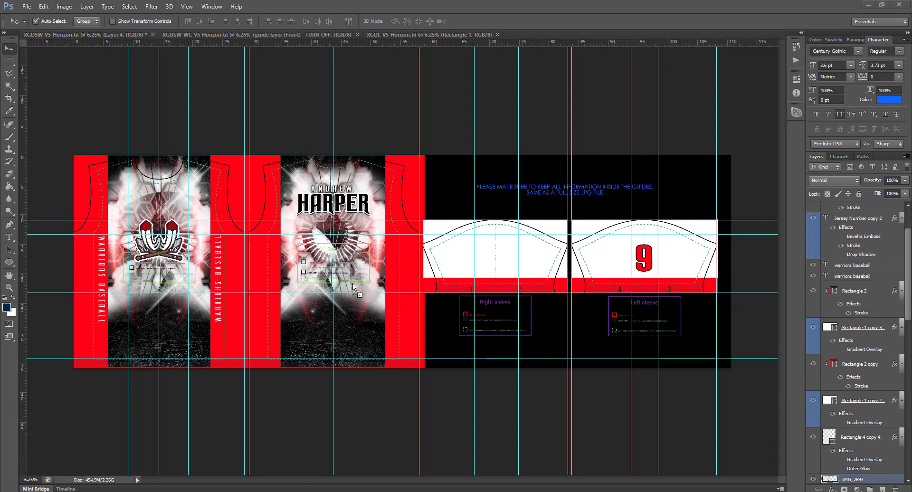
key(ctrl+alt+z)
key(ctrl+alt+z)
drag(361, 261, 336, 263)
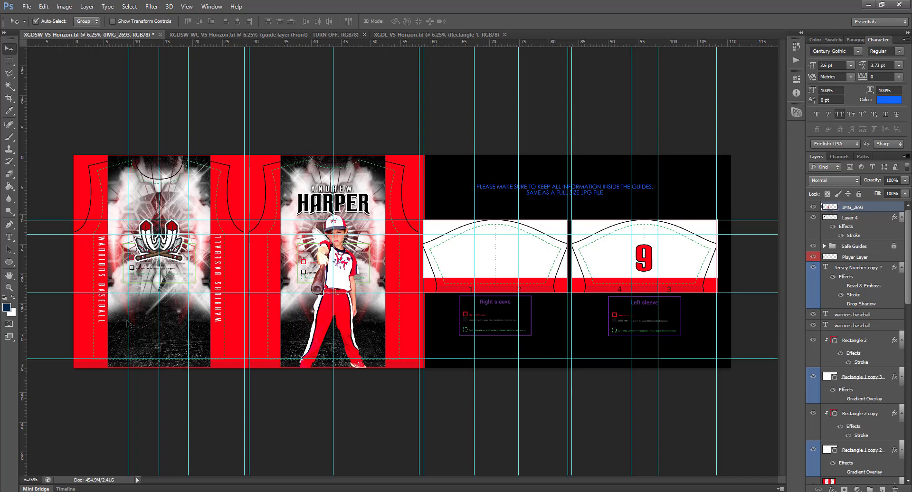
Step: Duplicate the front logo onto the right sleeve and scale the copy to about 61%, centred on the sleeve
click(170, 245)
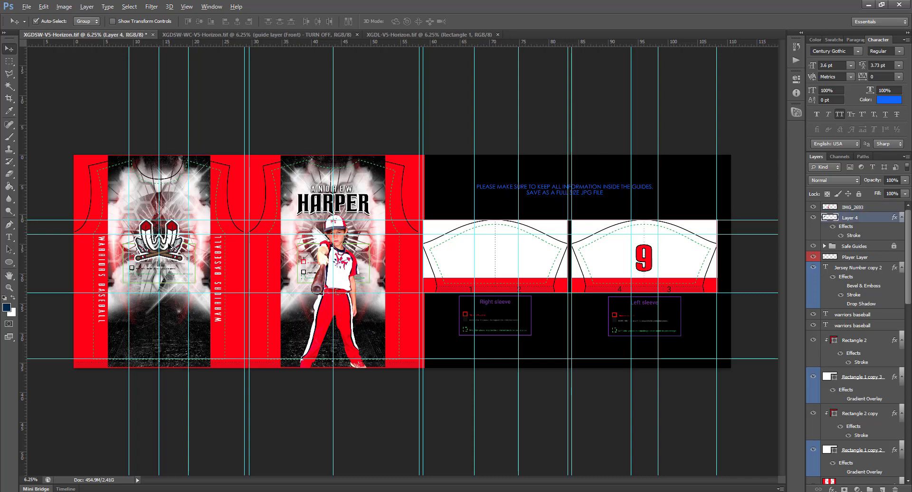
drag(170, 251, 505, 264)
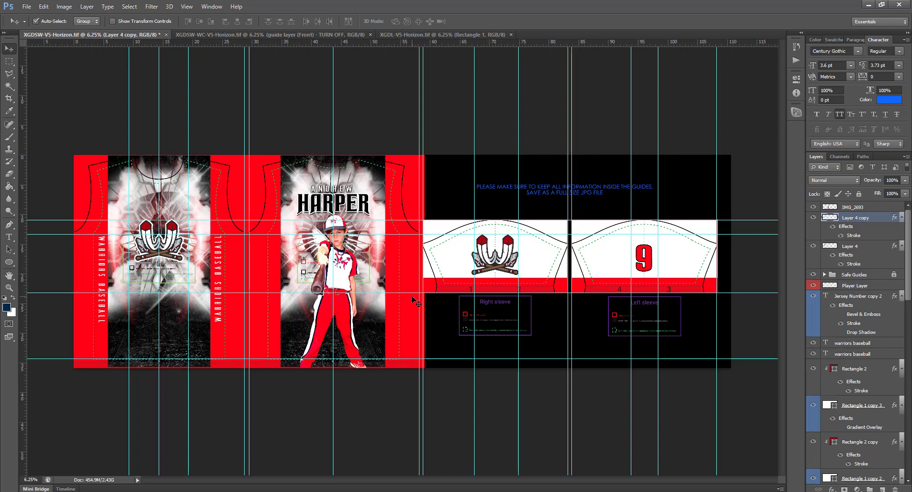
key(ctrl+t)
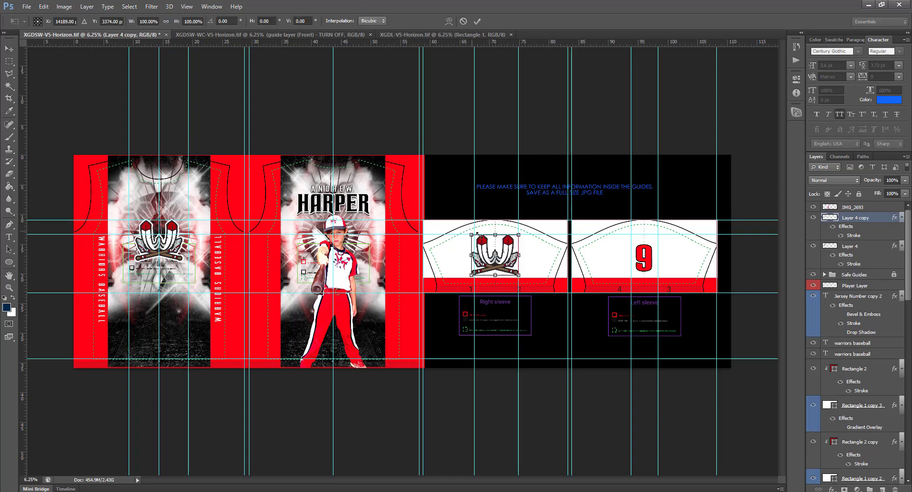
drag(472, 234, 479, 240)
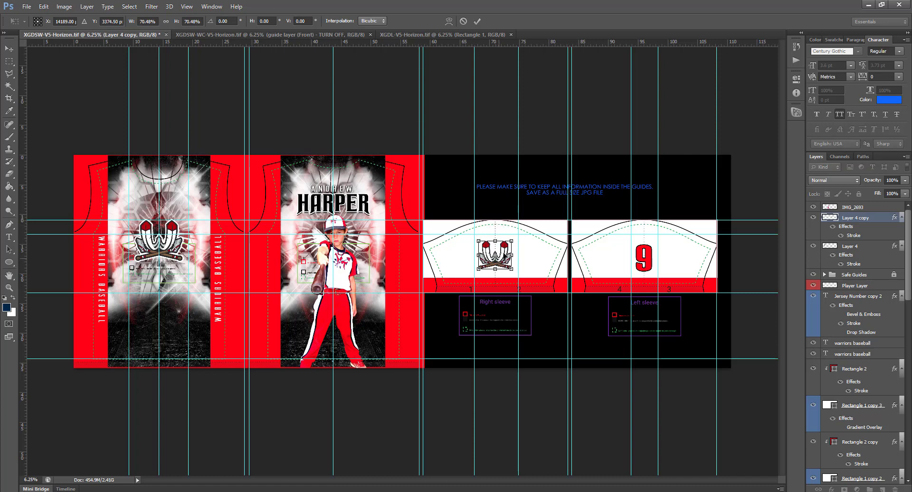
drag(506, 256, 508, 243)
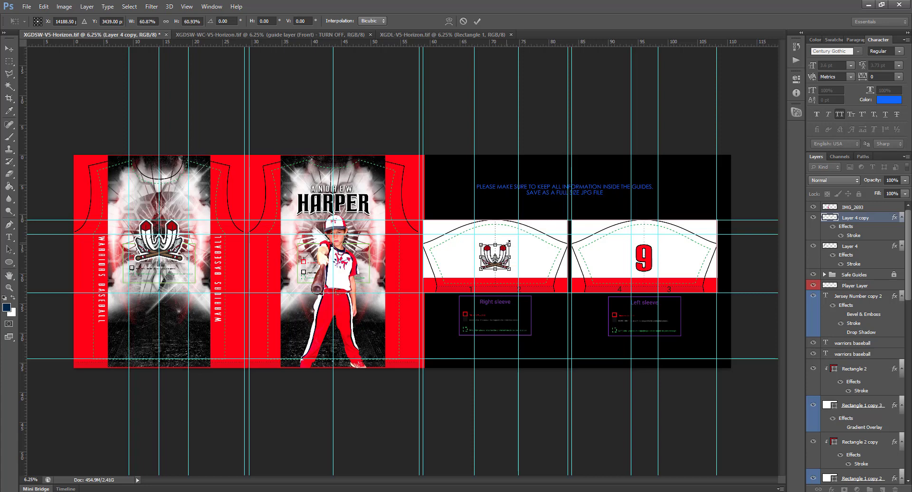
key(Return)
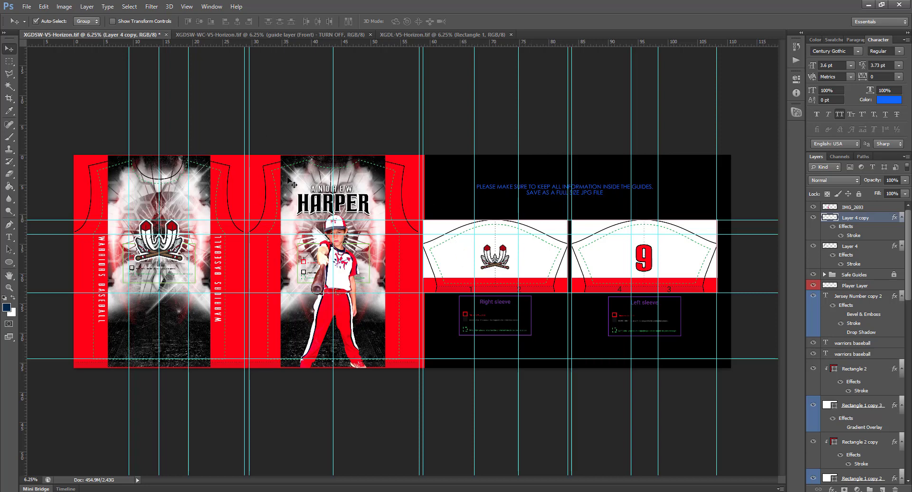
Step: Recolour the jersey's side panels (Rectangle 4 copy 4) to blue 002bb7
click(256, 185)
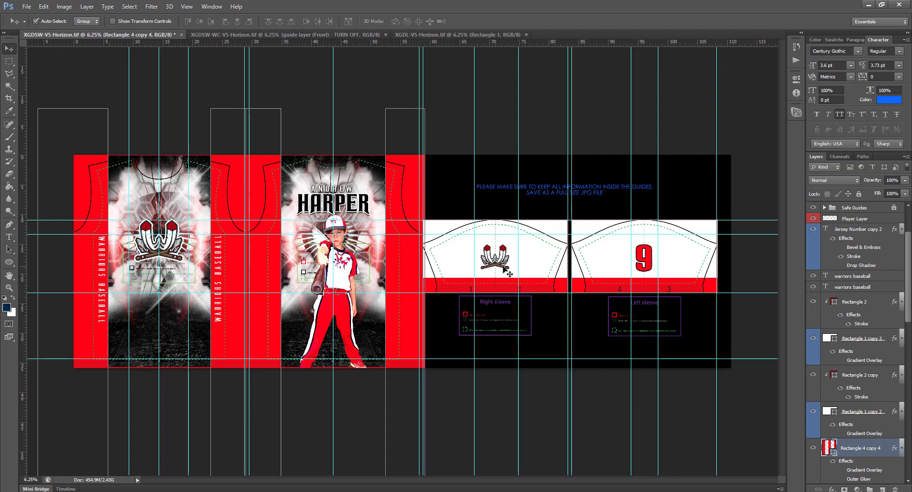
double_click(829, 446)
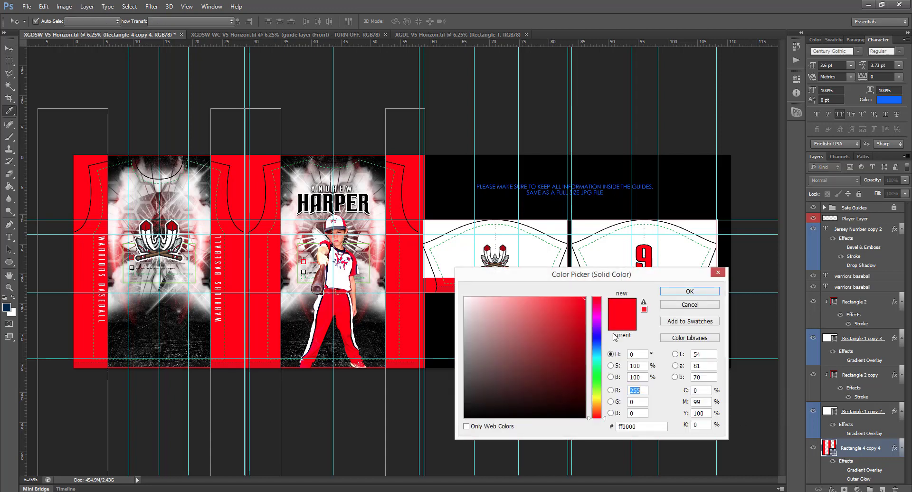
click(601, 343)
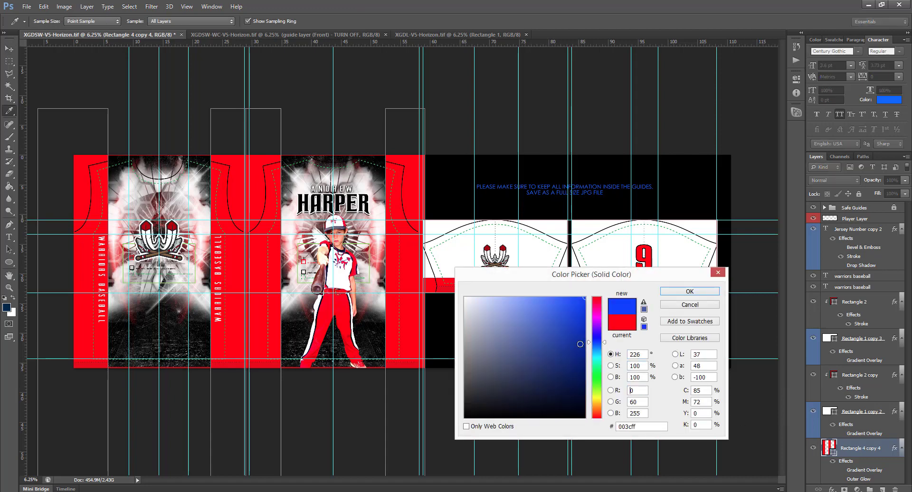
click(574, 354)
drag(574, 355, 586, 331)
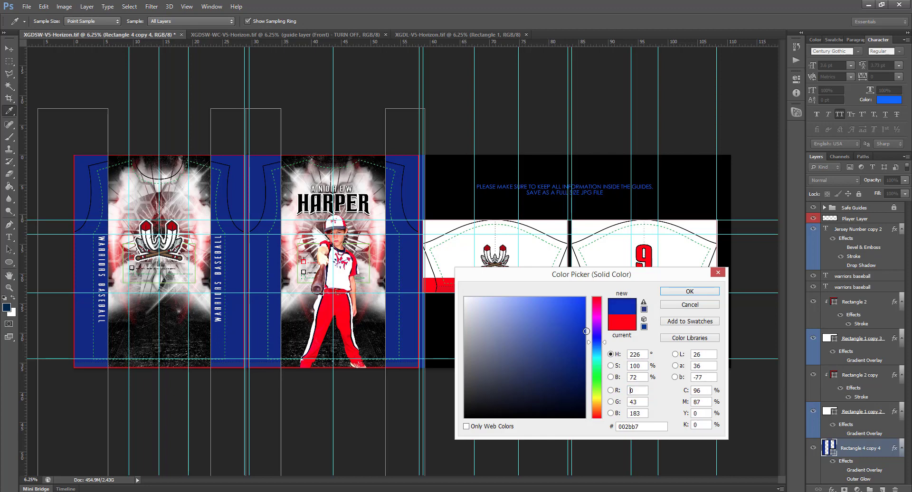
drag(650, 430, 614, 430)
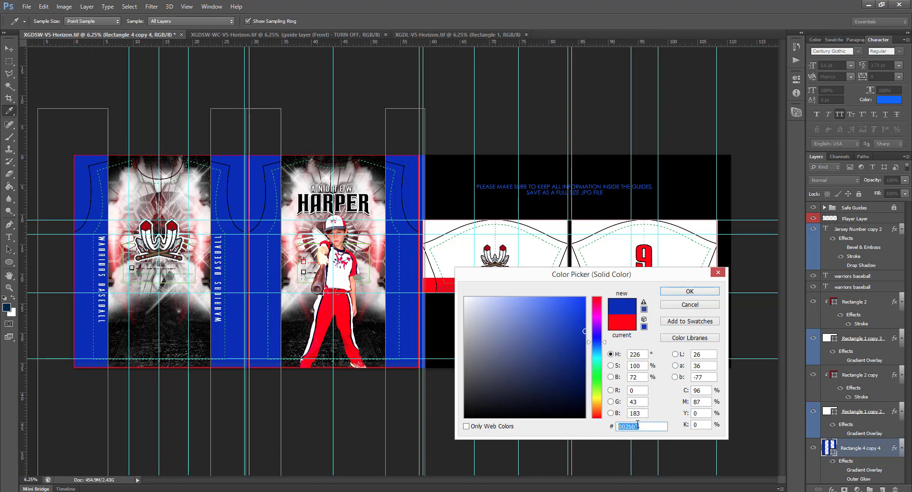
click(684, 292)
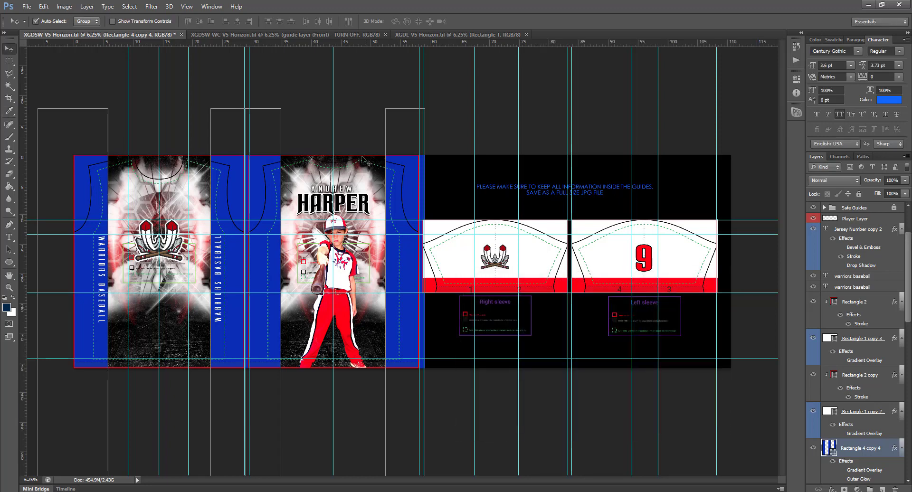
Step: Recolour the right sleeve's cuff band to blue 002bb7 by sampling the jersey's side panel
click(430, 293)
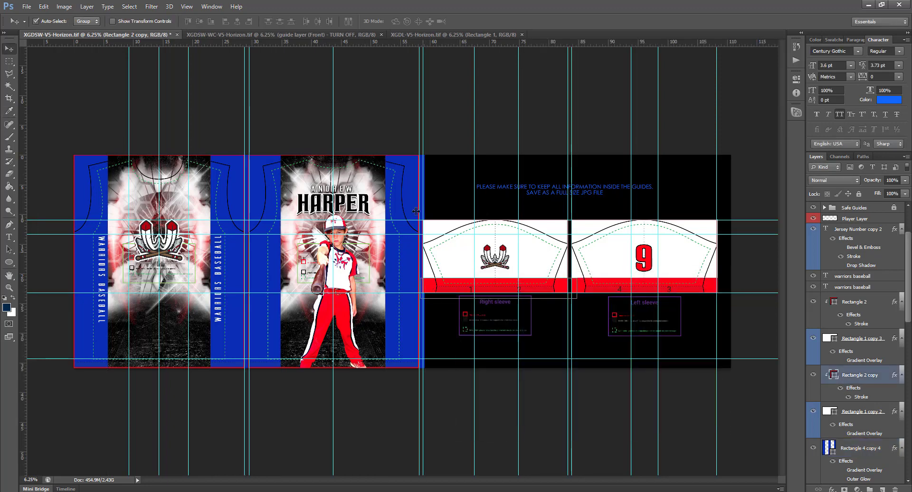
double_click(834, 378)
click(408, 286)
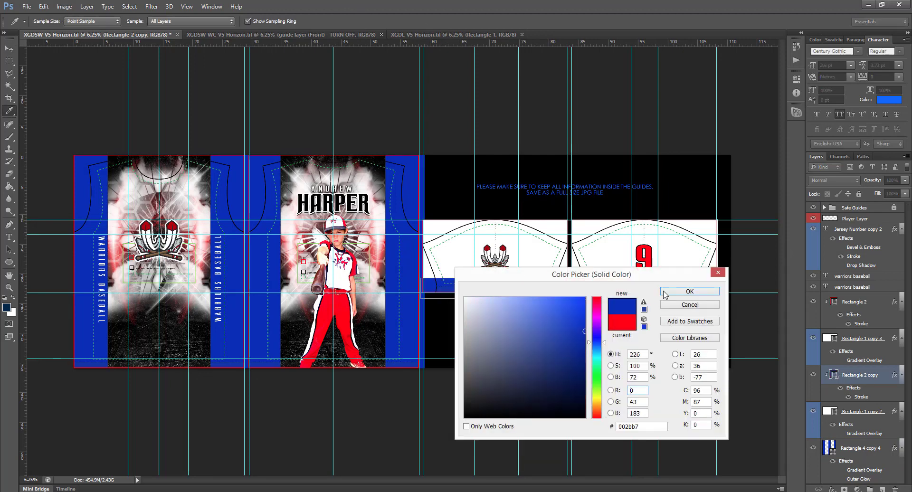
click(674, 294)
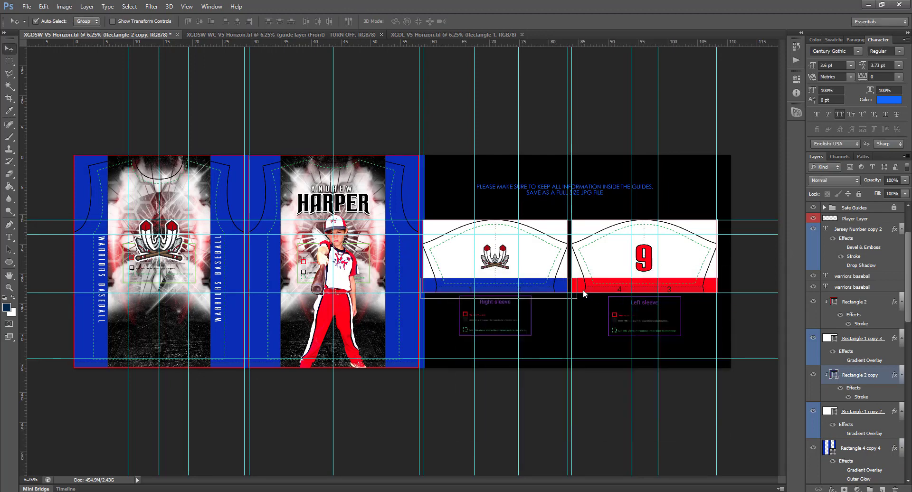
Step: Match the left sleeve's cuff band to blue 002bb7 by sampling the right cuff
click(583, 290)
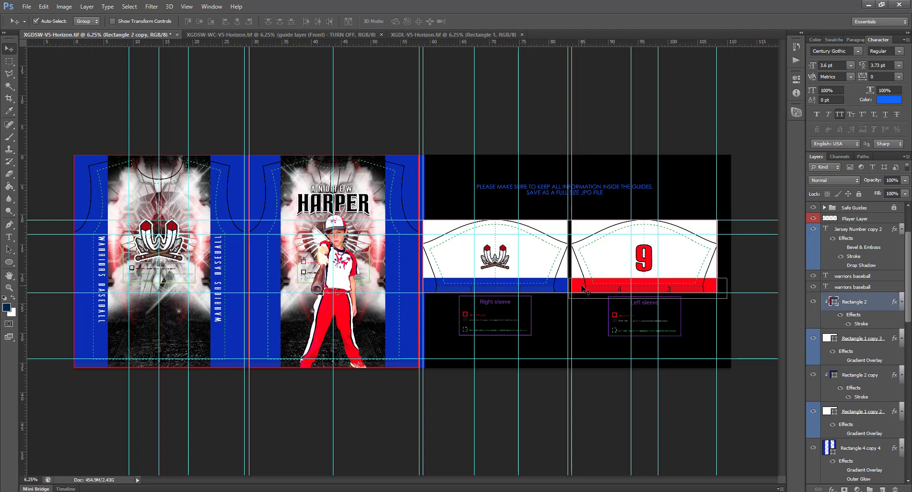
double_click(835, 302)
click(431, 285)
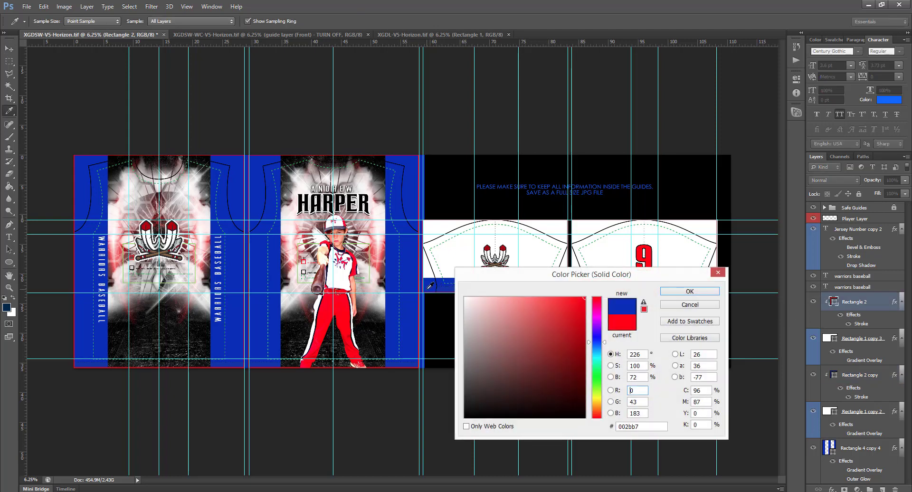
click(710, 291)
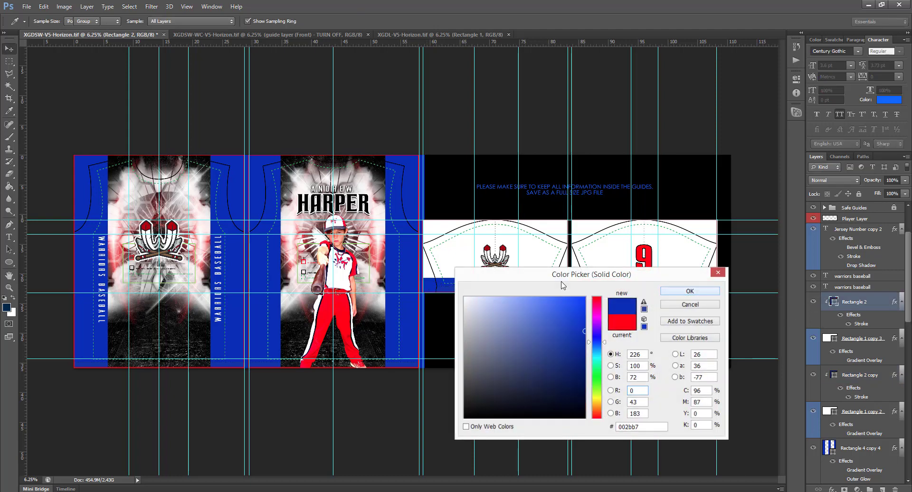
Step: Check the hex colour code of the right sleeve's cuff band
click(434, 288)
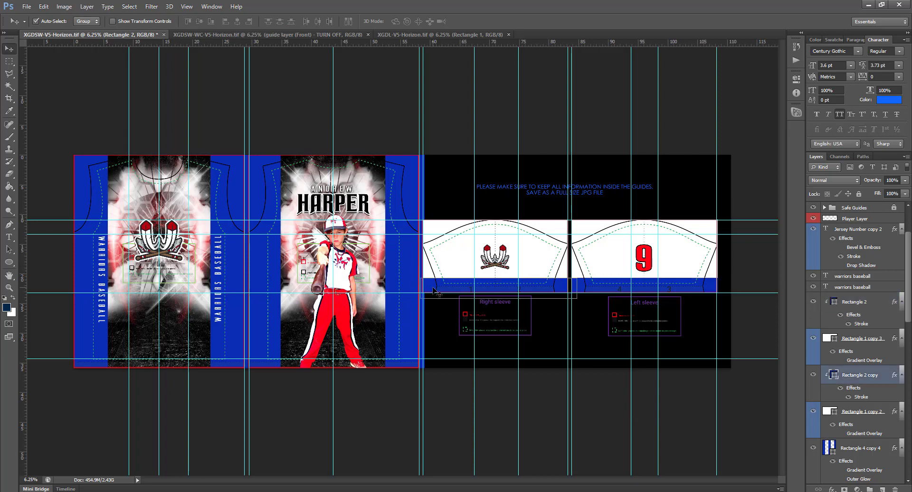
double_click(834, 375)
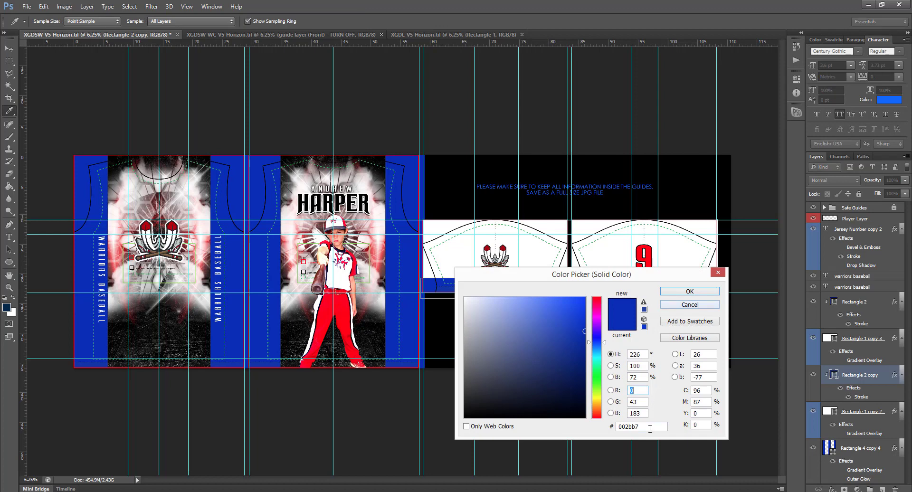
double_click(617, 426)
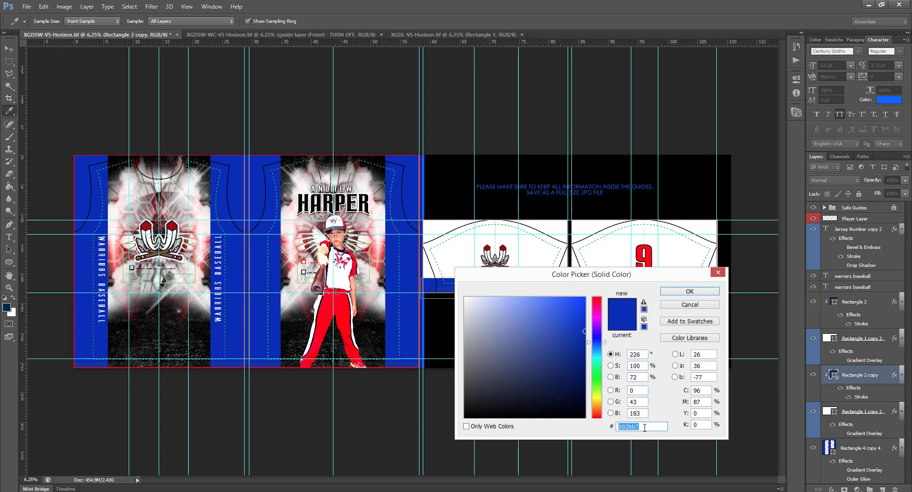
click(690, 292)
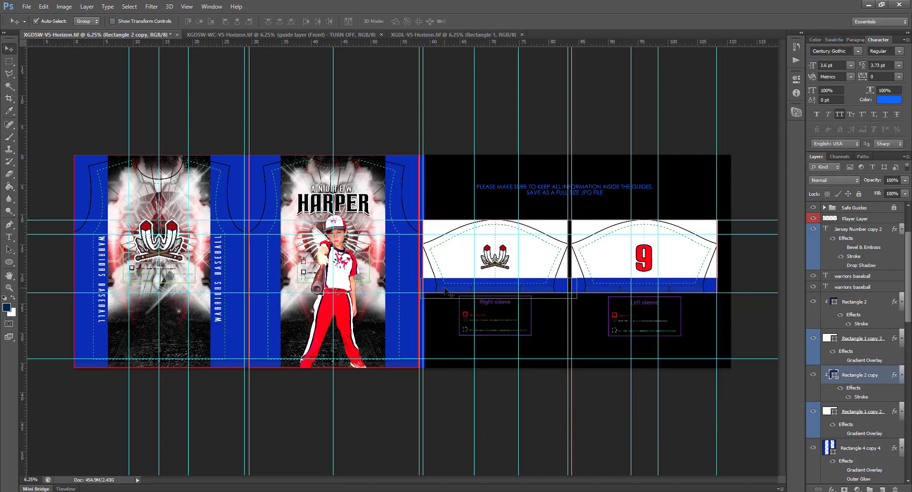
Step: Try a hue of 71 on the front flare's Hue/Saturation 1 copy 2 adjustment and return it to 0
click(292, 246)
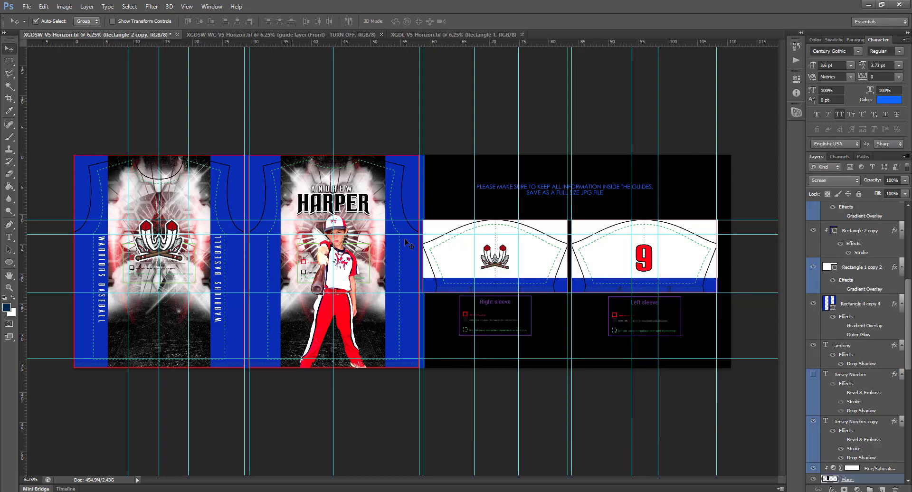
scroll(855, 409, down, 5)
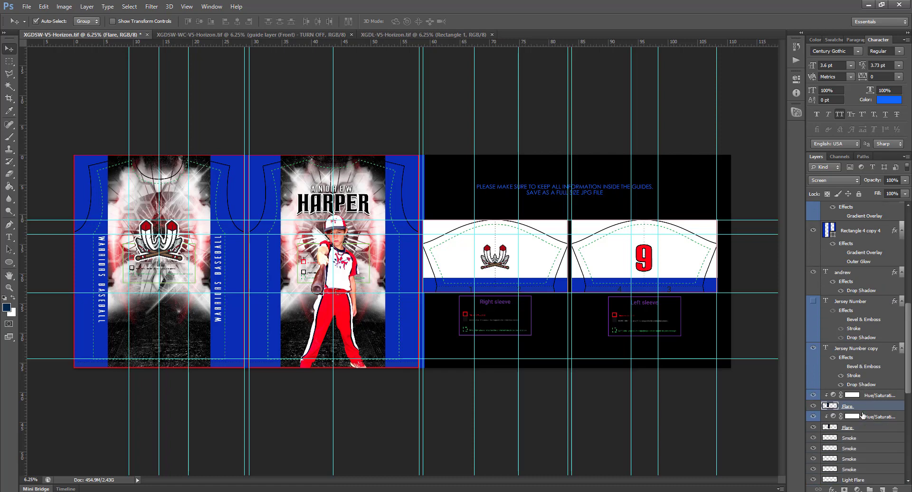
scroll(863, 417, down, 9)
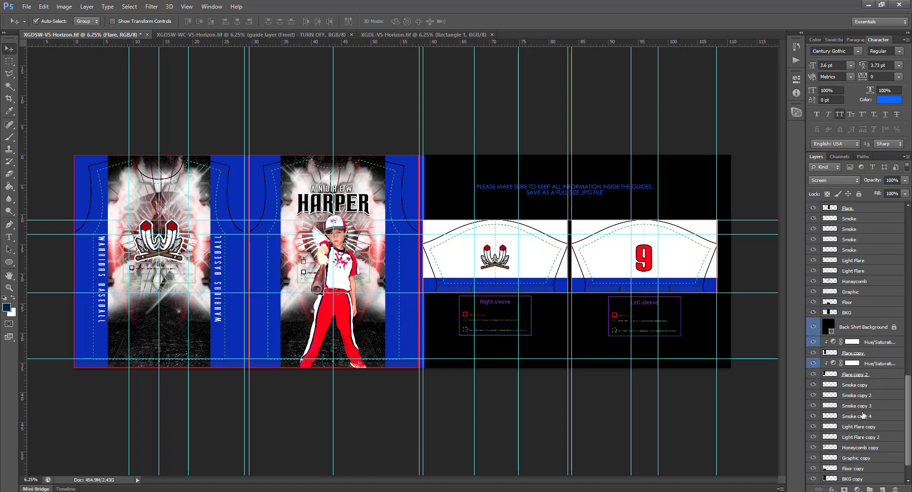
double_click(834, 343)
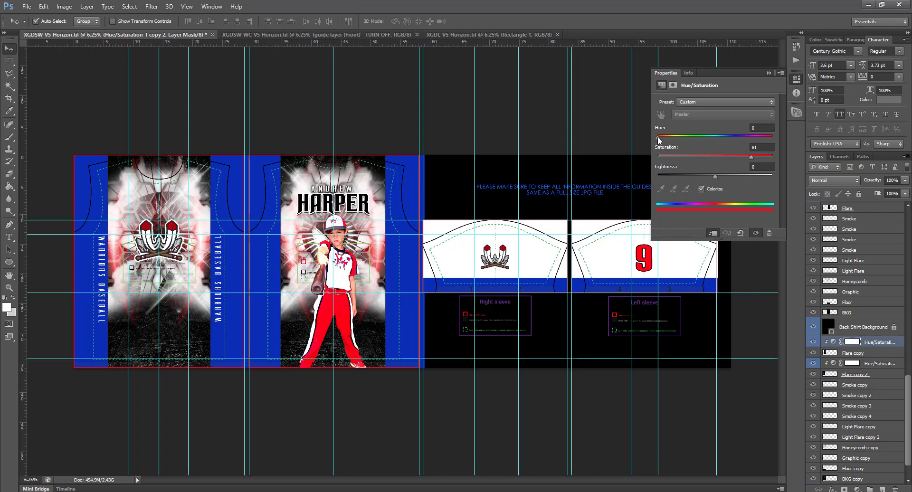
drag(658, 137, 680, 134)
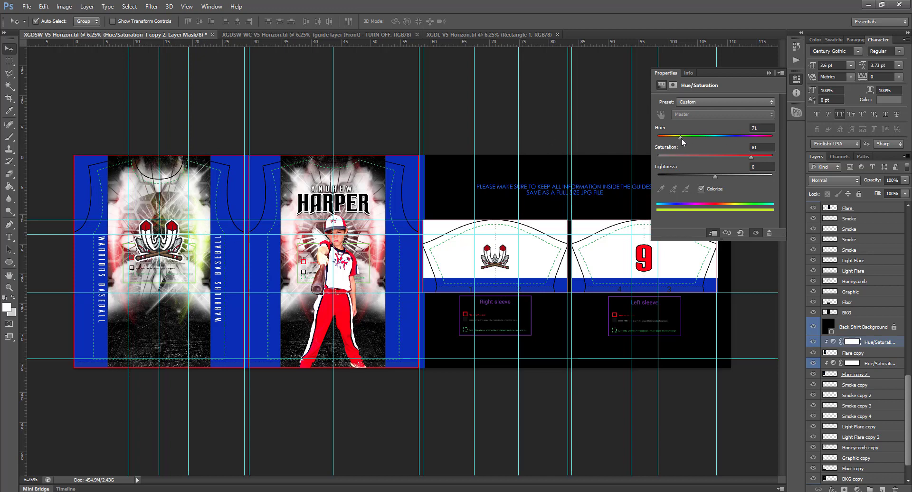
drag(682, 138, 651, 150)
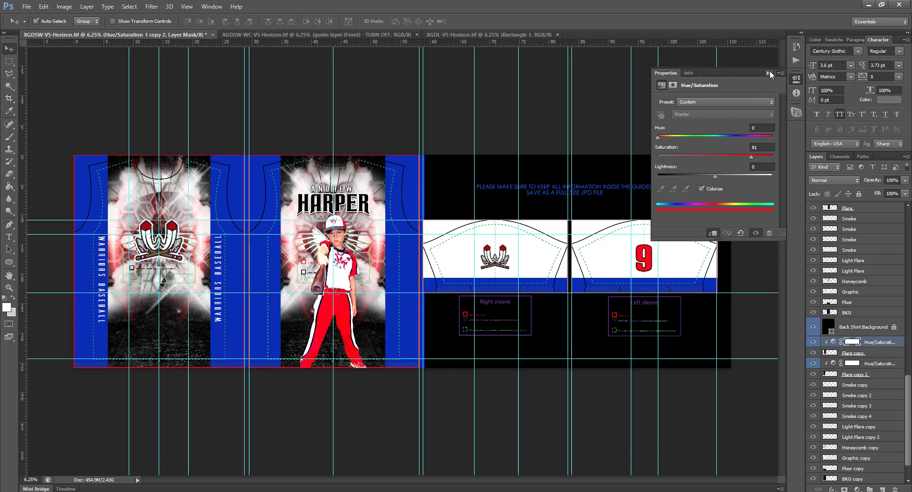
click(769, 72)
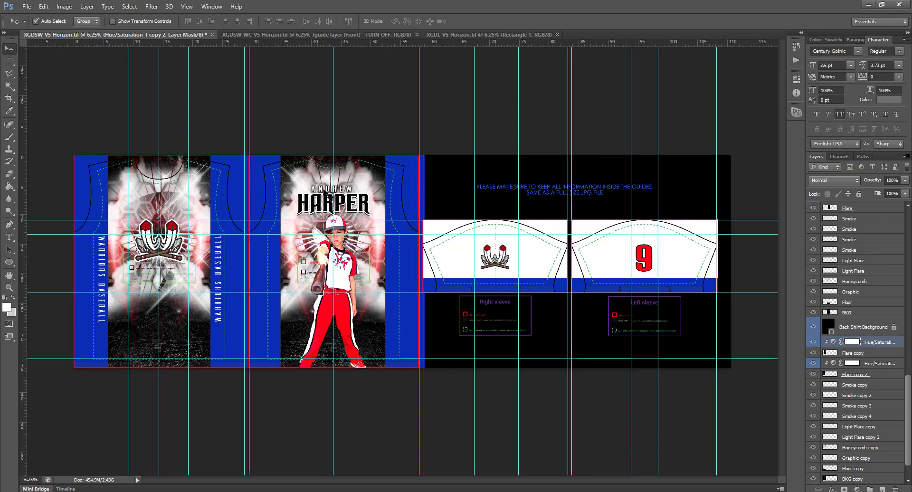
Step: Frame the player's name on the back with vertical guides at both ends of the last name and a horizontal guide above the first name
click(8, 237)
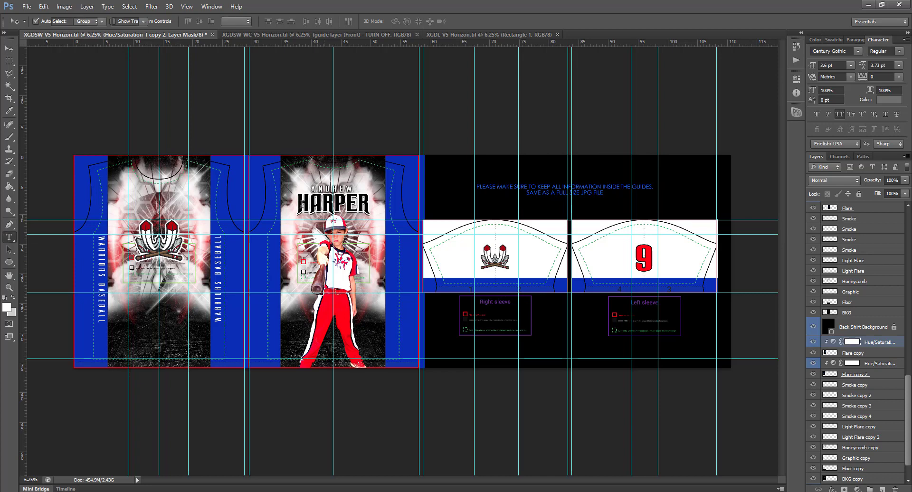
click(299, 205)
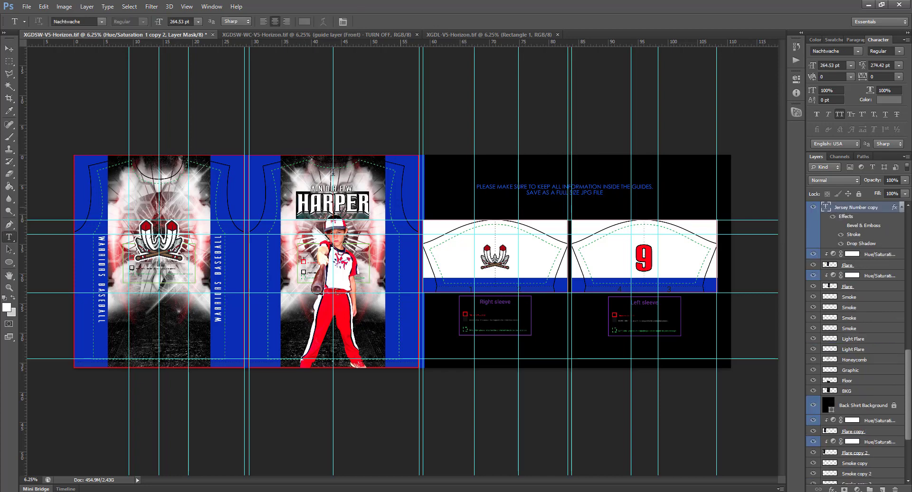
click(9, 49)
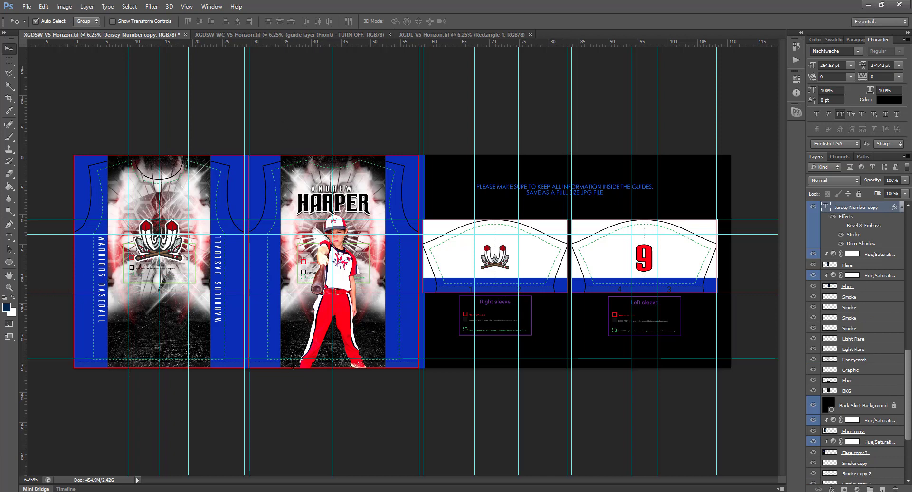
drag(22, 277, 296, 242)
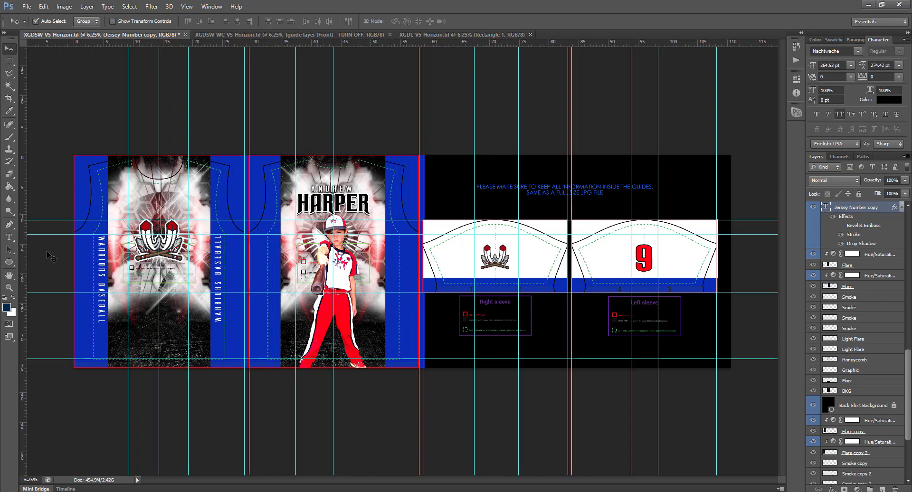
drag(20, 254, 368, 213)
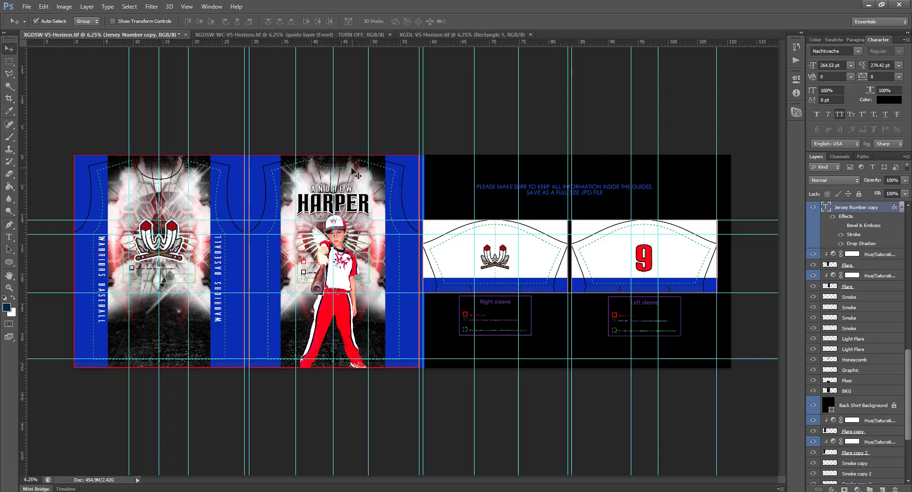
drag(343, 45, 348, 184)
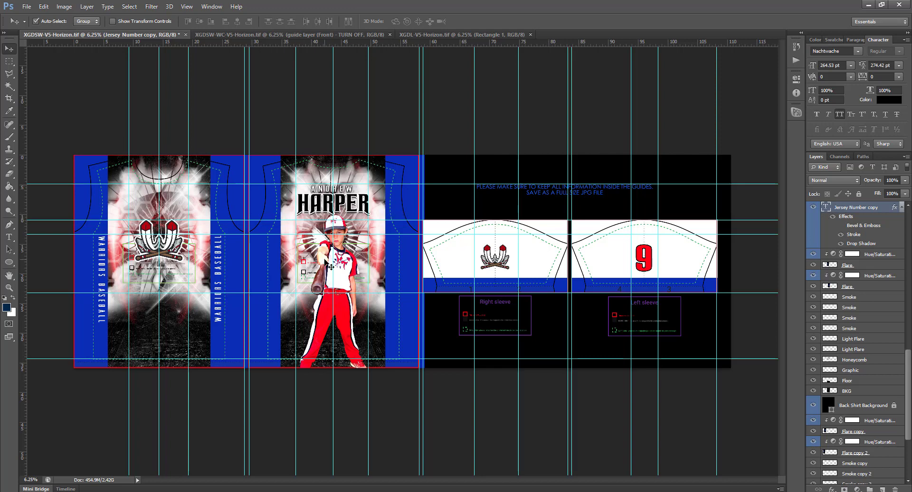
Step: Copy the team logo from XGDSW-V5-Horizon.tif into XGDSW-WC-V5-Horizon.tif and centre it on the jersey's front
click(251, 38)
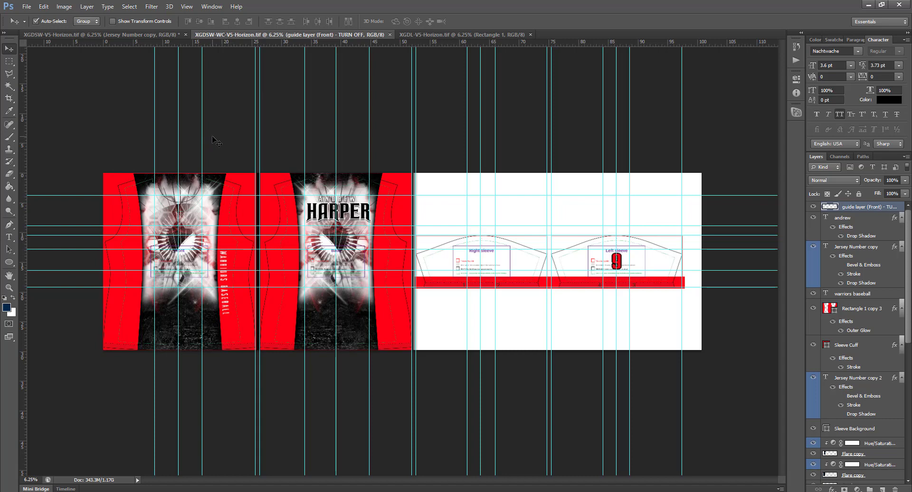
click(244, 144)
scroll(283, 250, up, 3)
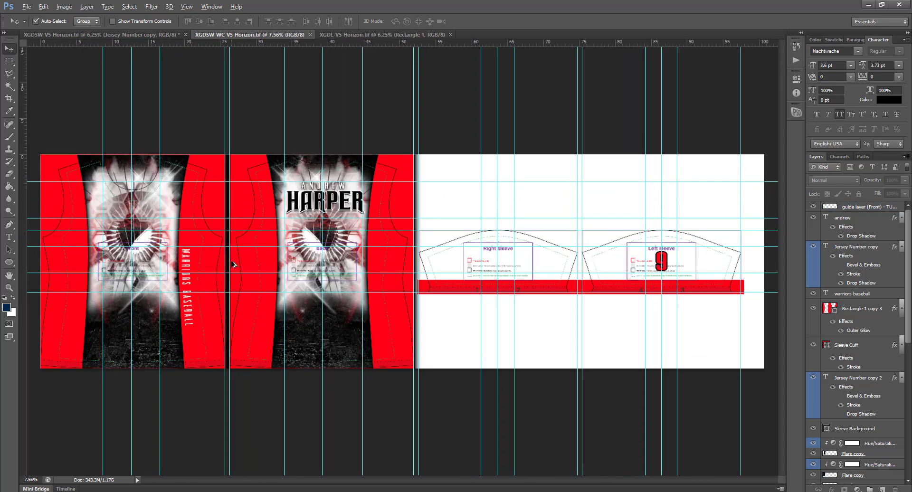
drag(204, 278, 281, 269)
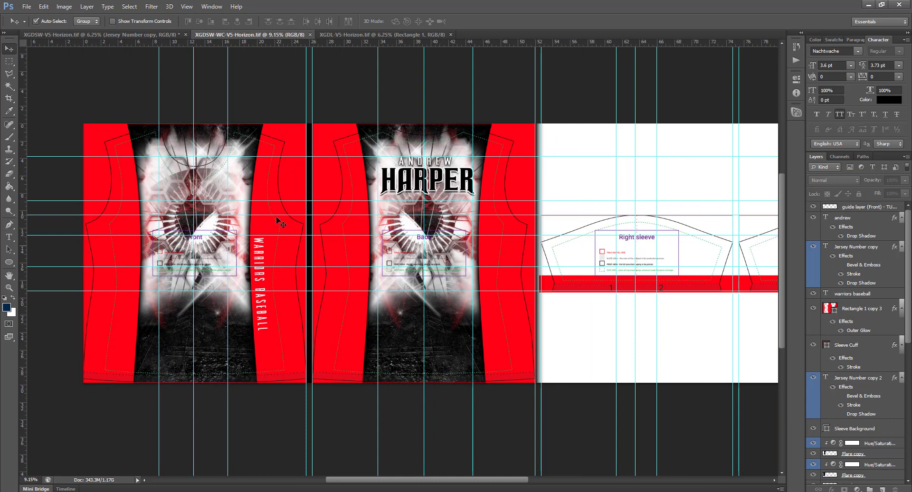
click(119, 36)
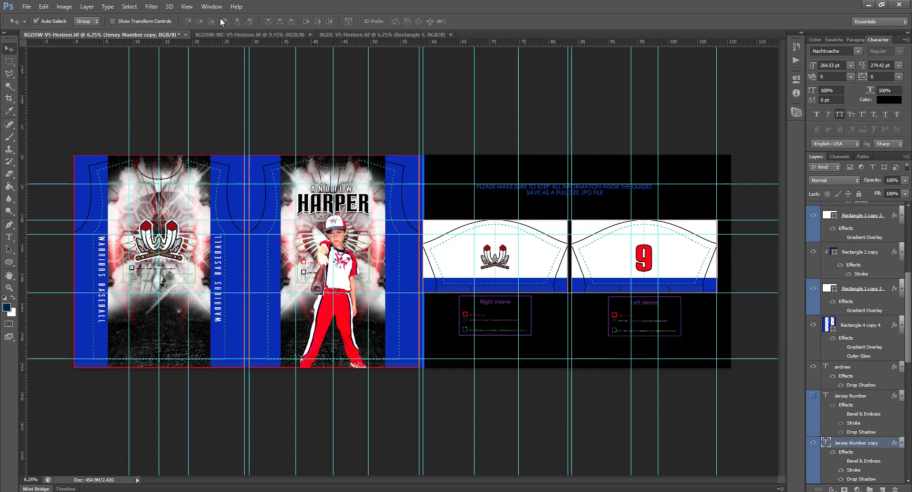
click(224, 36)
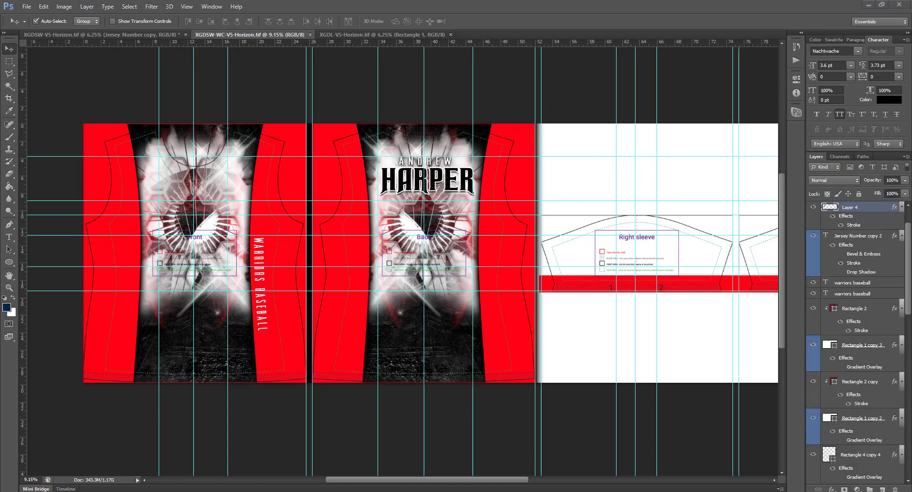
drag(518, 98, 210, 227)
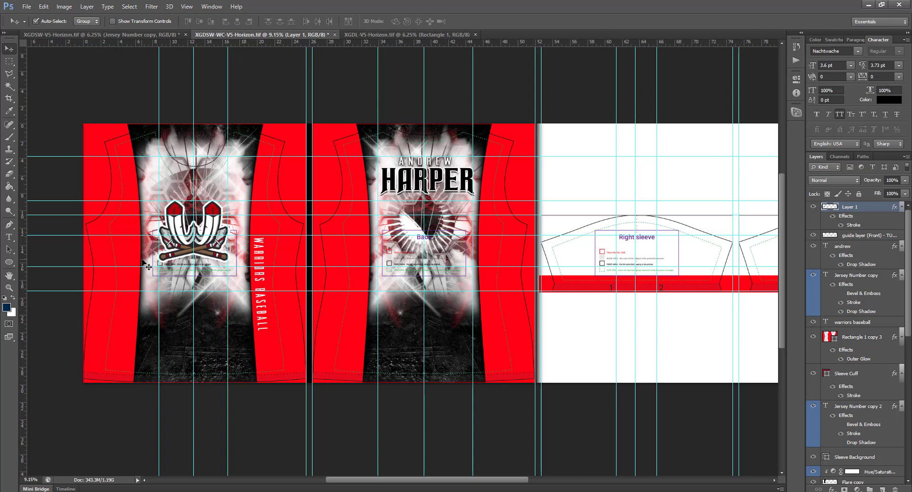
Step: Scale the front logo proportionally to about 76% and move it up to Y 2300 px
key(ctrl+t)
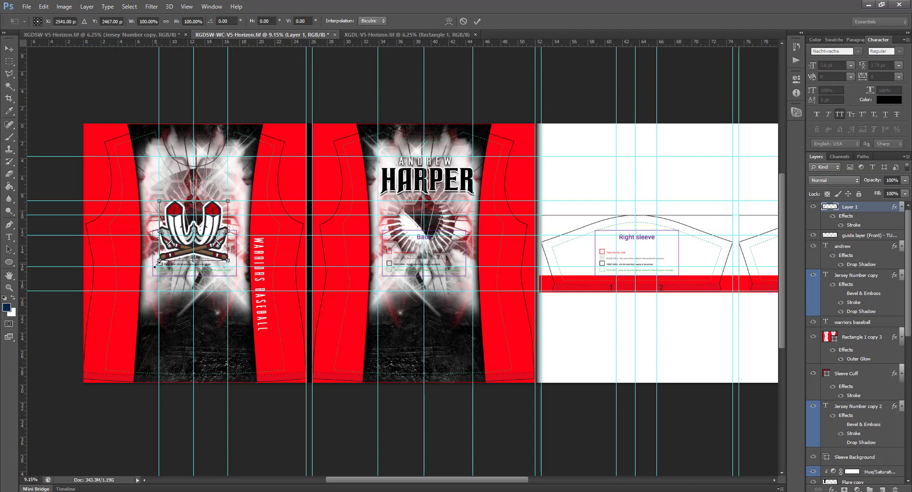
drag(158, 262, 167, 253)
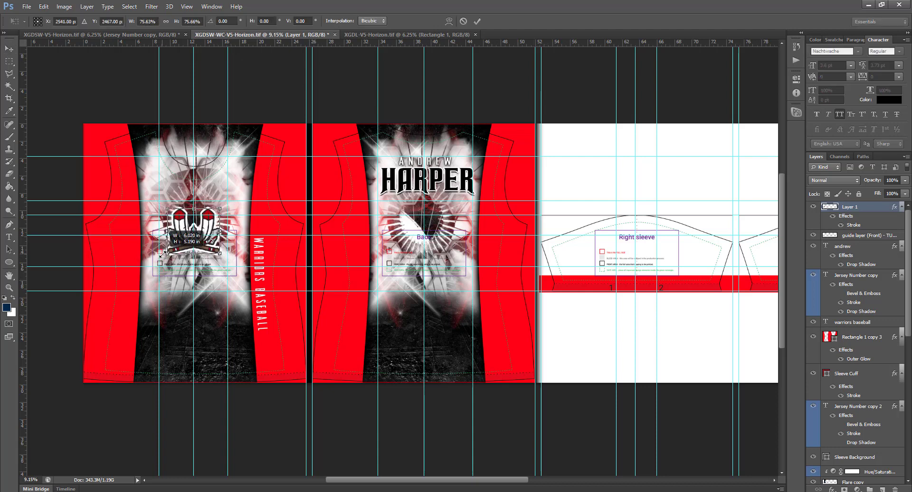
drag(206, 221, 206, 211)
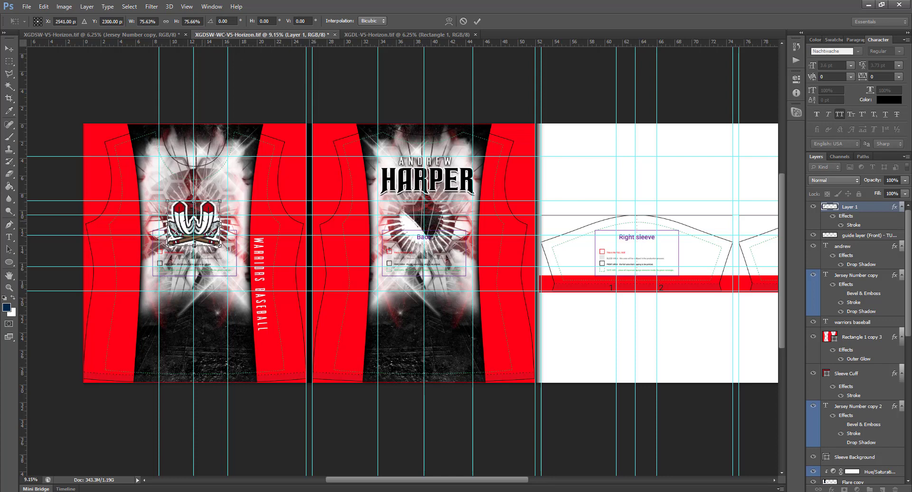
click(476, 21)
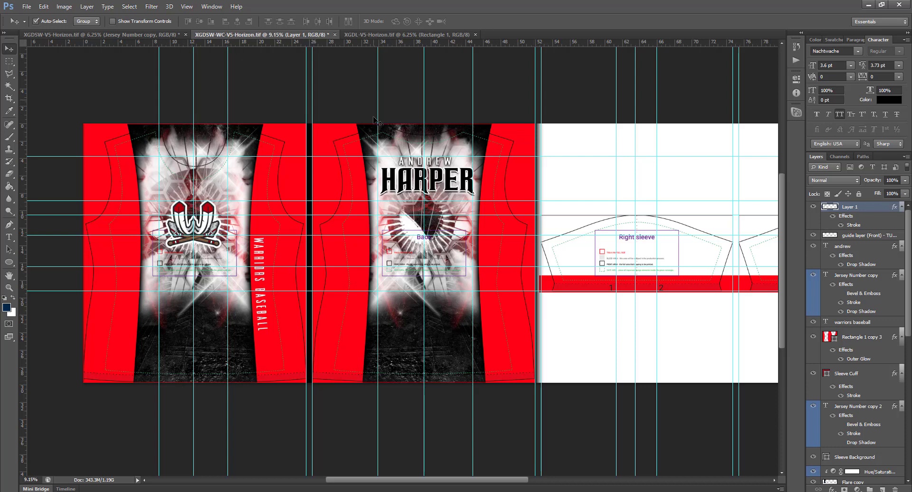
Step: Replace the last name on the jersey's back with the new player's last name
click(435, 185)
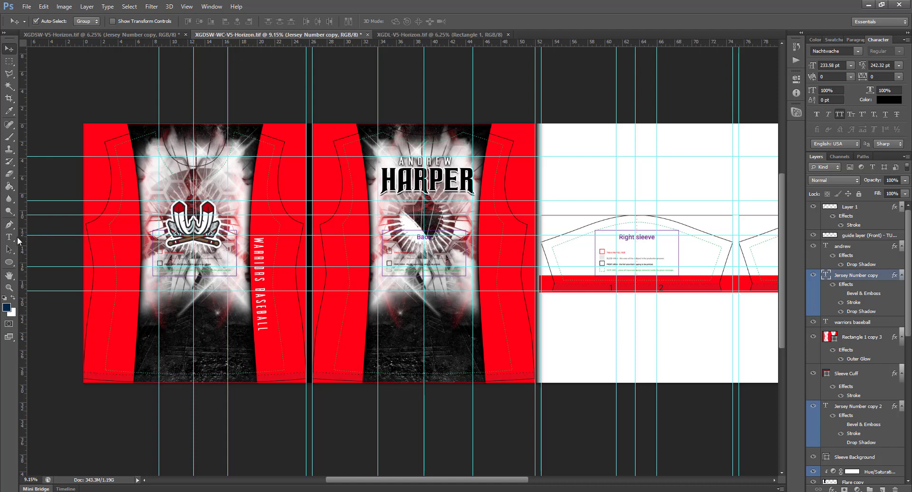
click(8, 236)
double_click(383, 182)
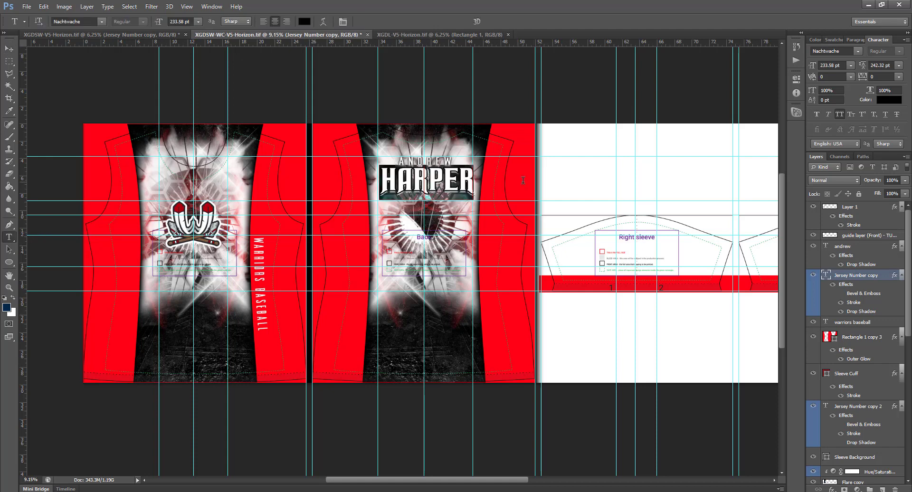
key(Right)
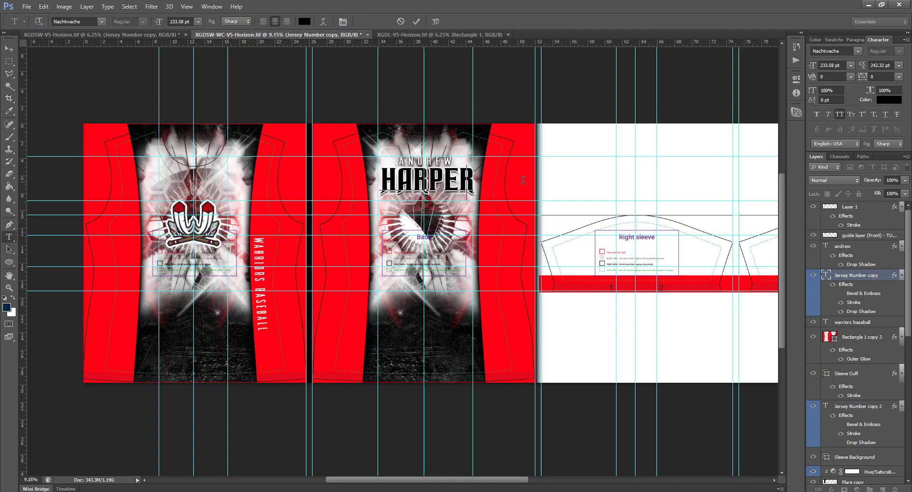
text(anderson)
key(ctrl+Return)
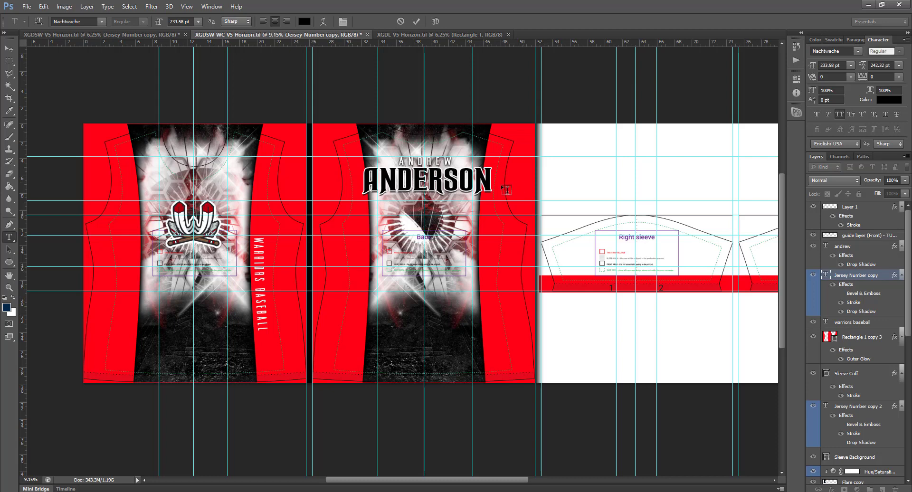
Step: Narrow the last name on the back to about 72% width between the vertical guides, keeping its height
key(ctrl+t)
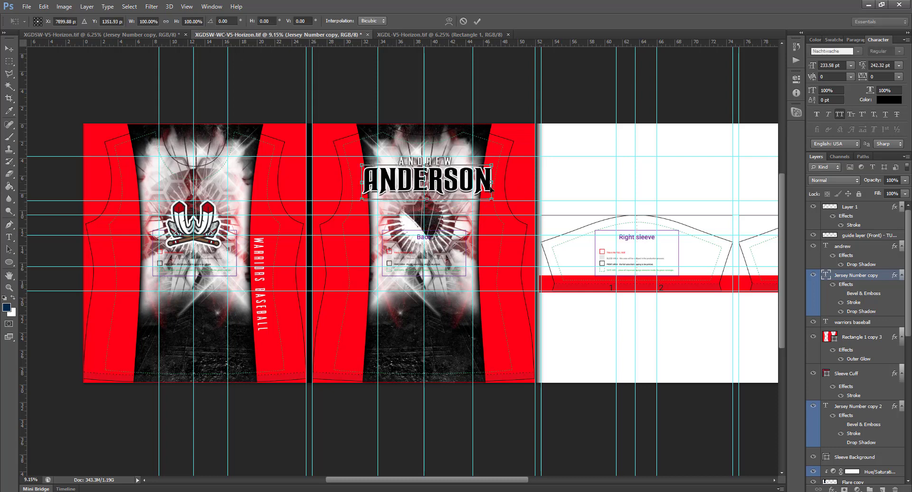
drag(492, 182, 475, 184)
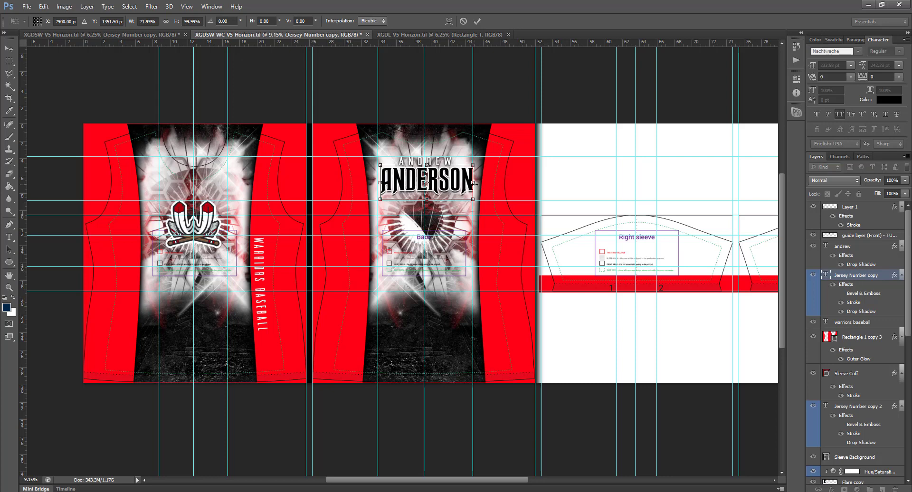
key(t)
key(Return)
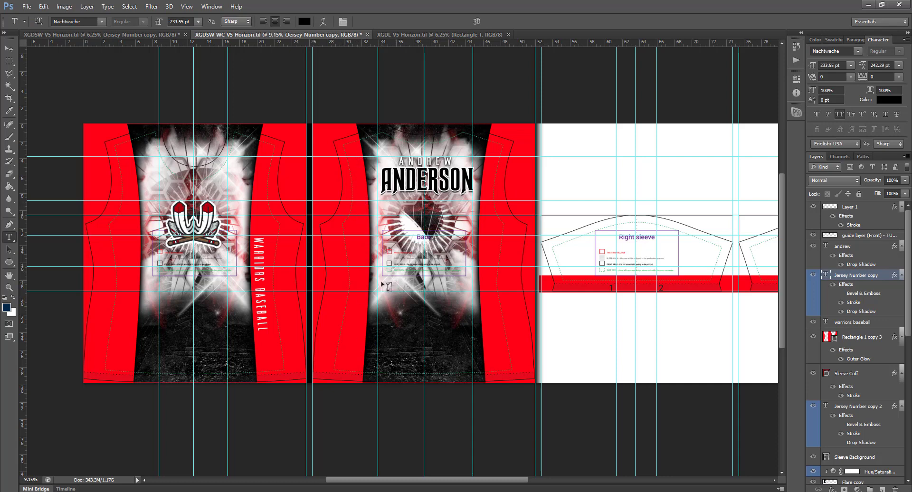
click(9, 49)
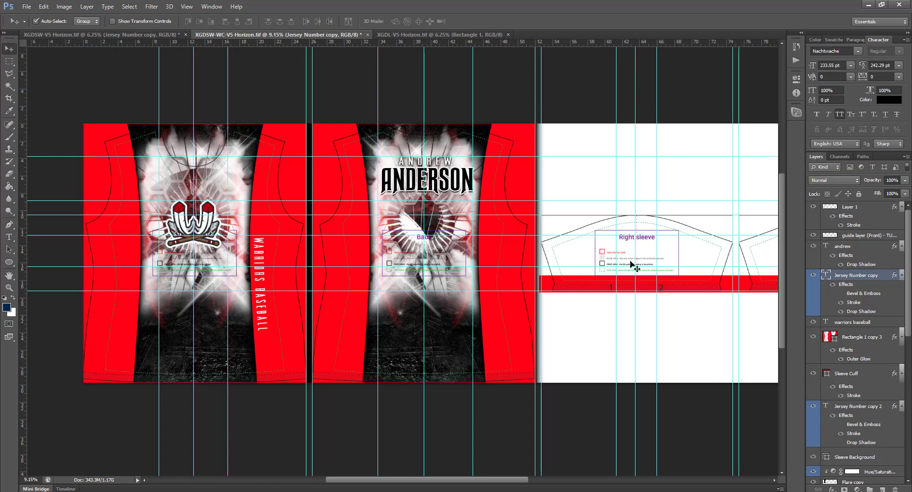
Step: Duplicate the front team logo onto the right sleeve, scale it proportionally to about 60% and centre it on the sleeve
drag(648, 261, 491, 251)
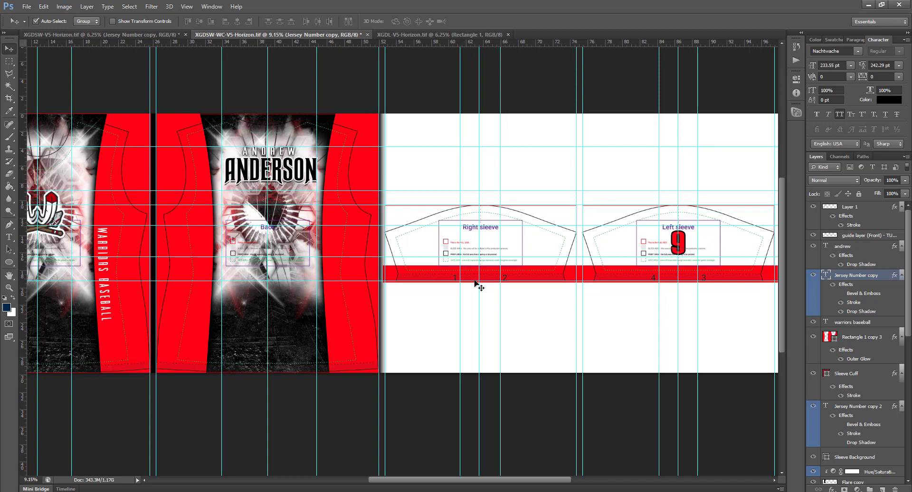
click(46, 213)
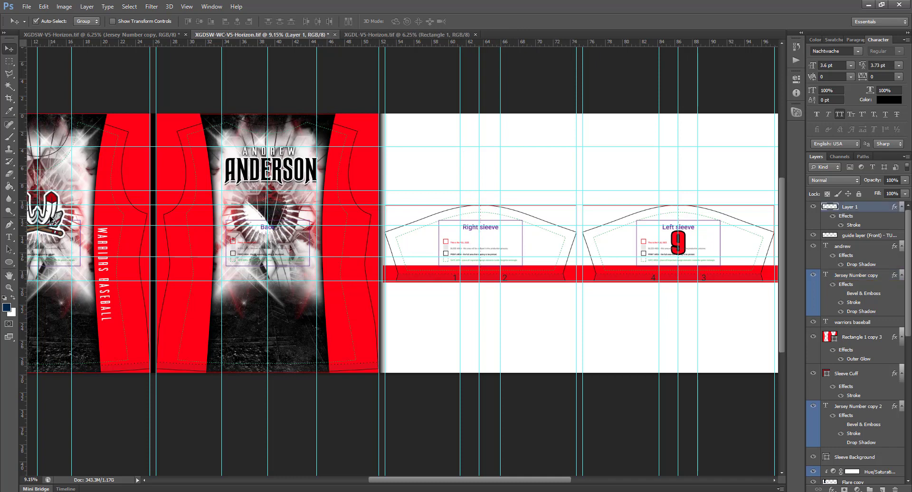
drag(51, 217, 489, 251)
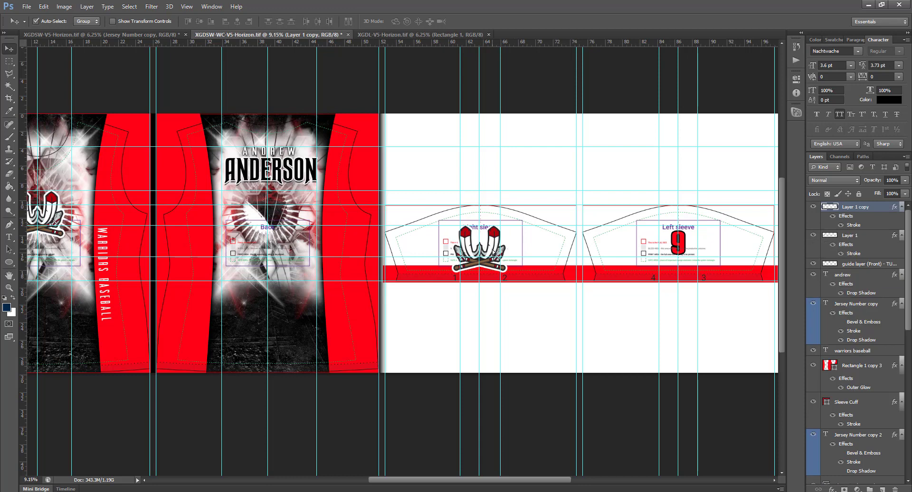
key(ctrl+t)
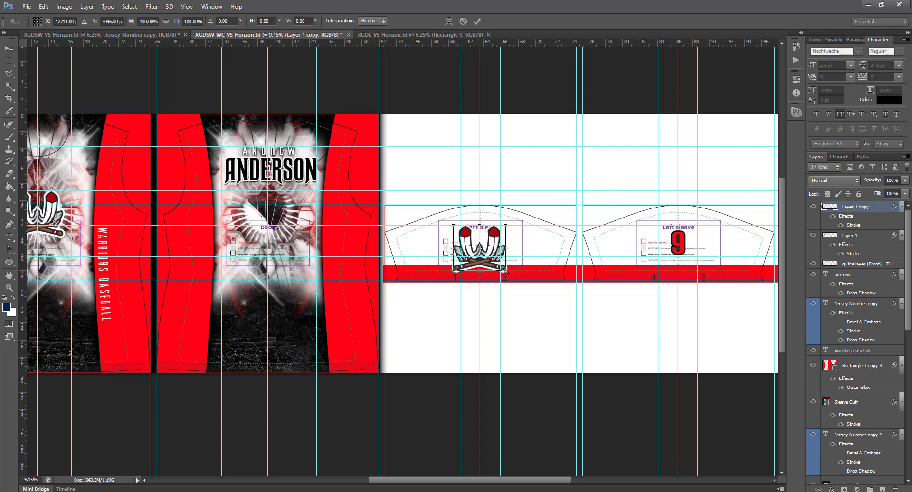
drag(505, 271, 481, 233)
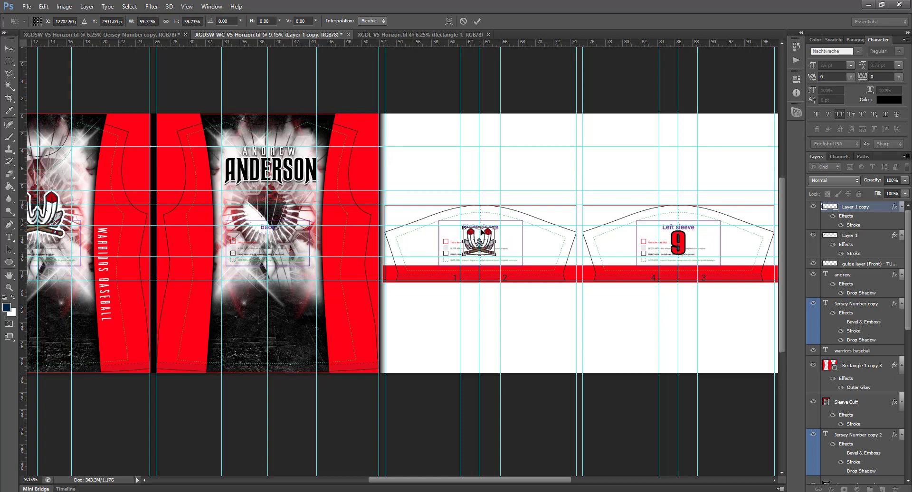
key(Return)
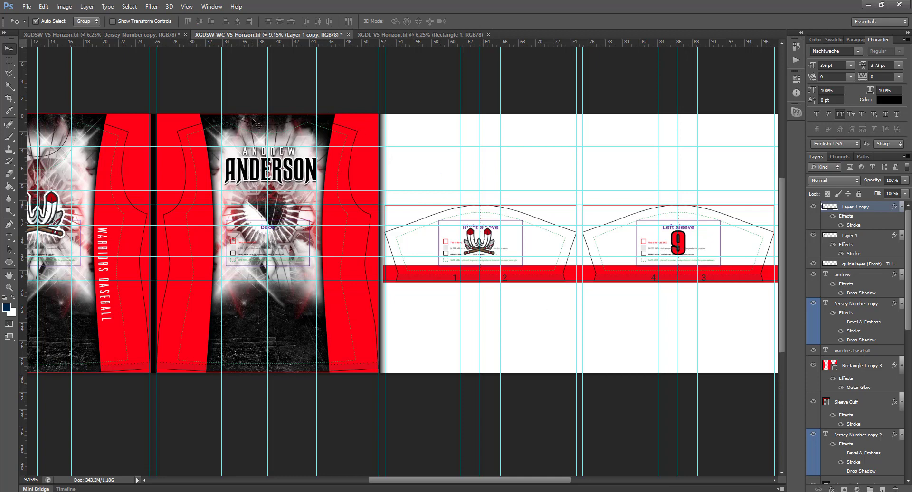
Step: In XGDL-V5-Horizon.tif, change the red Color Fill 1 panel of the pants to green 4eff00
click(413, 35)
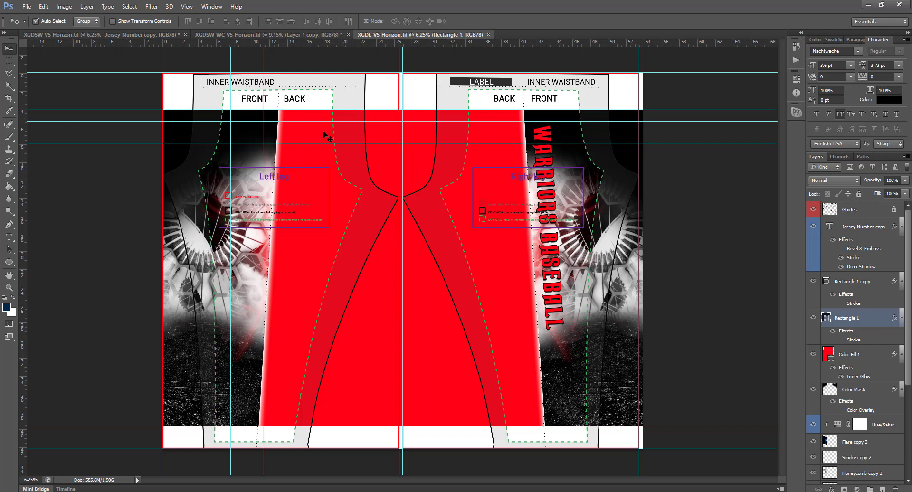
click(398, 284)
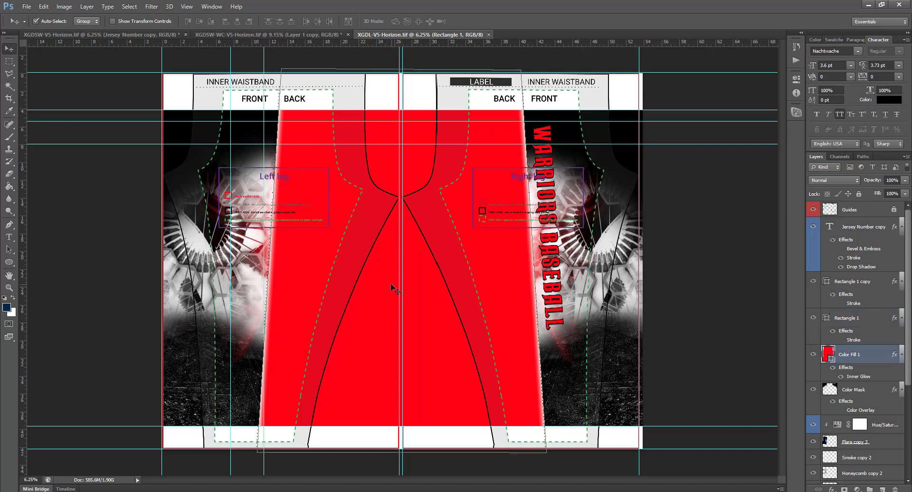
double_click(829, 351)
click(597, 362)
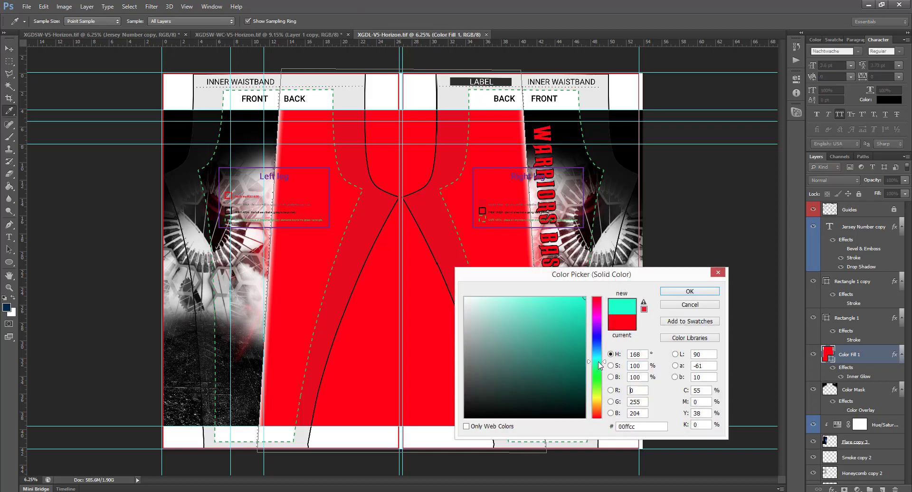
click(600, 384)
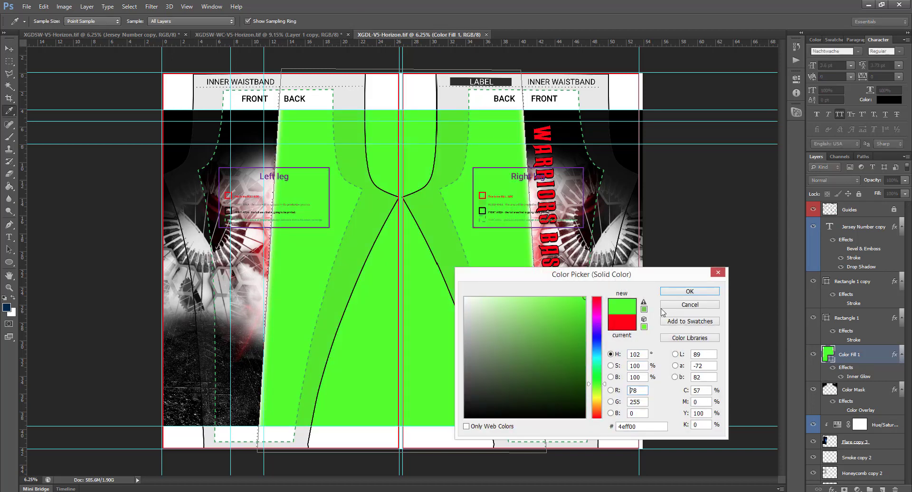
click(700, 294)
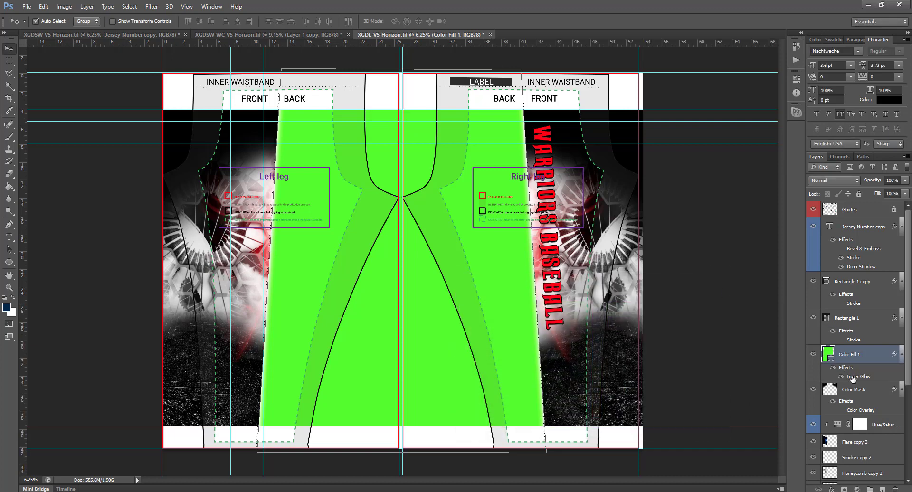
Step: Set the Inner Glow colour of the Color Fill 1 layer to blue 0048ff
double_click(853, 377)
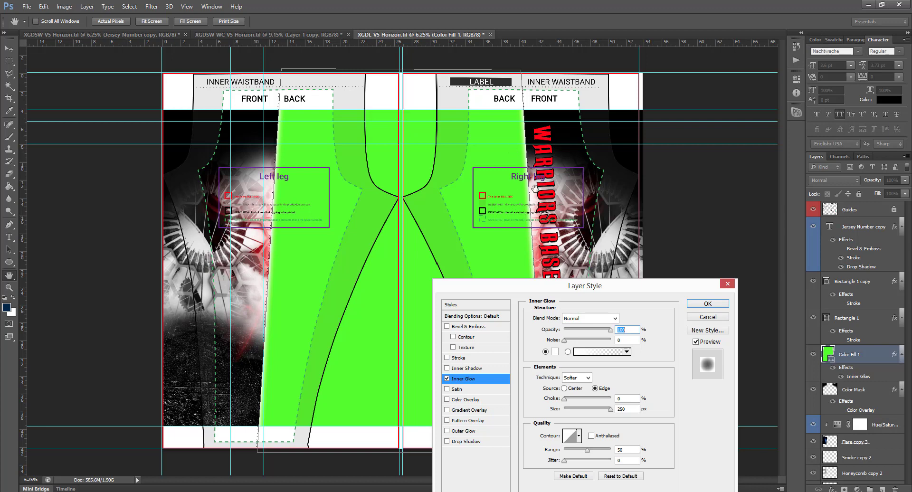
click(554, 352)
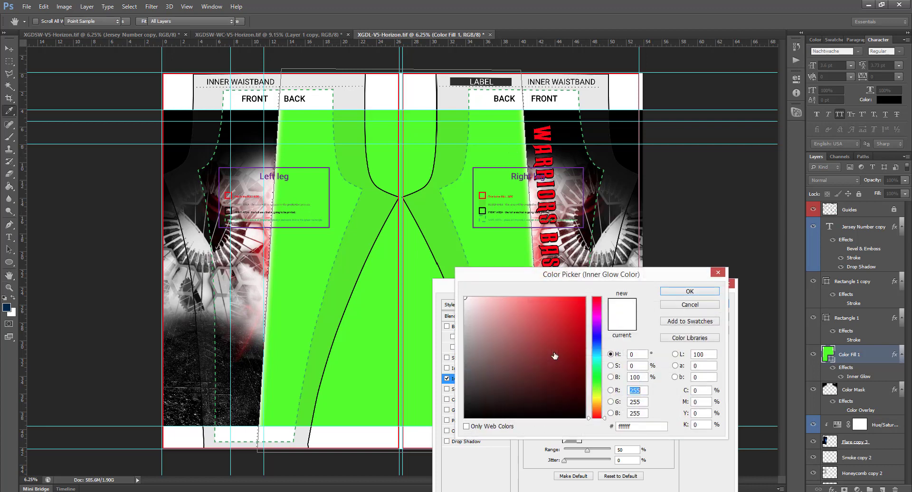
click(594, 343)
drag(580, 310, 600, 290)
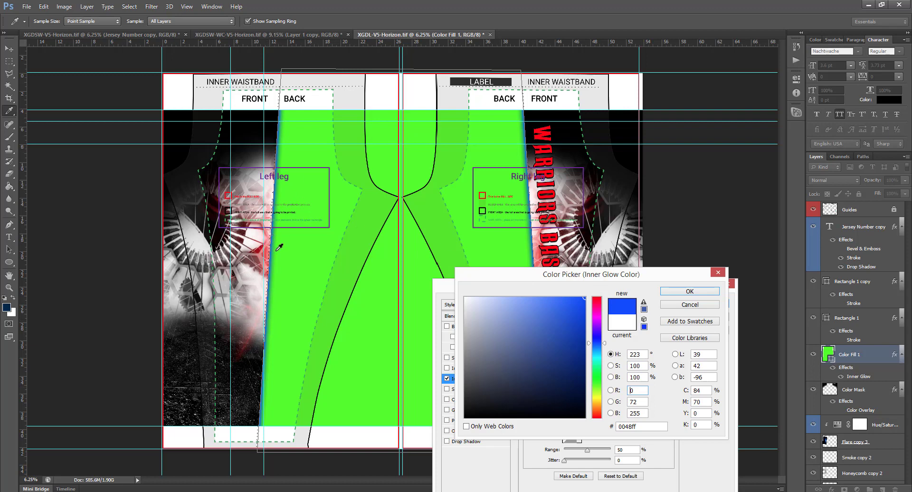
click(687, 292)
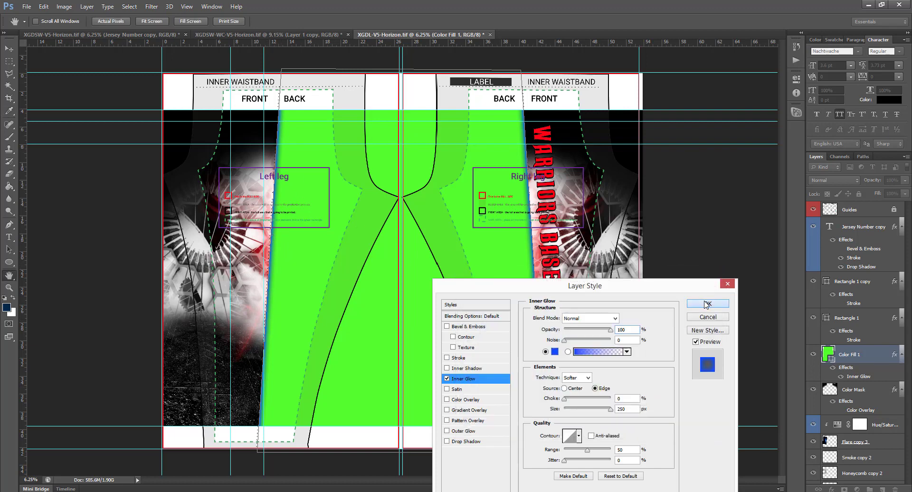
click(706, 304)
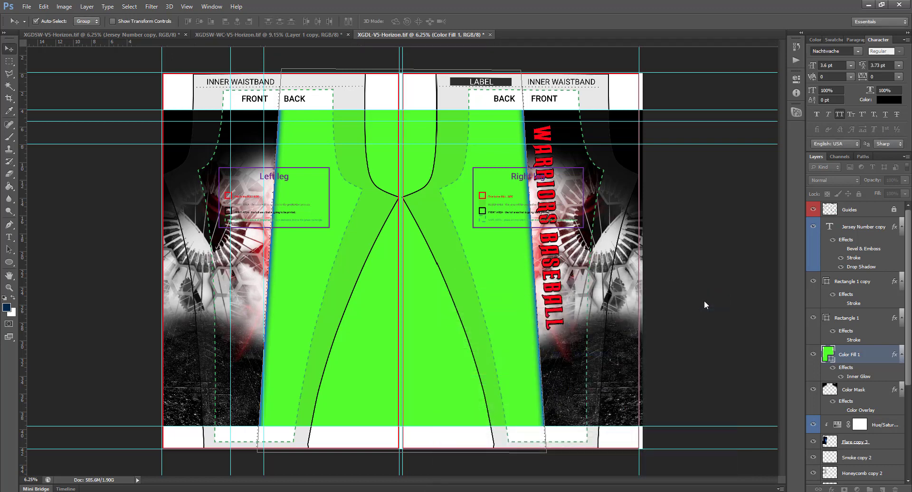
Step: Shift the hue of both Hue/Saturation adjustments, above Flare copy 3 and Flare copy 2, from red to green
click(867, 397)
scroll(864, 361, down, 2)
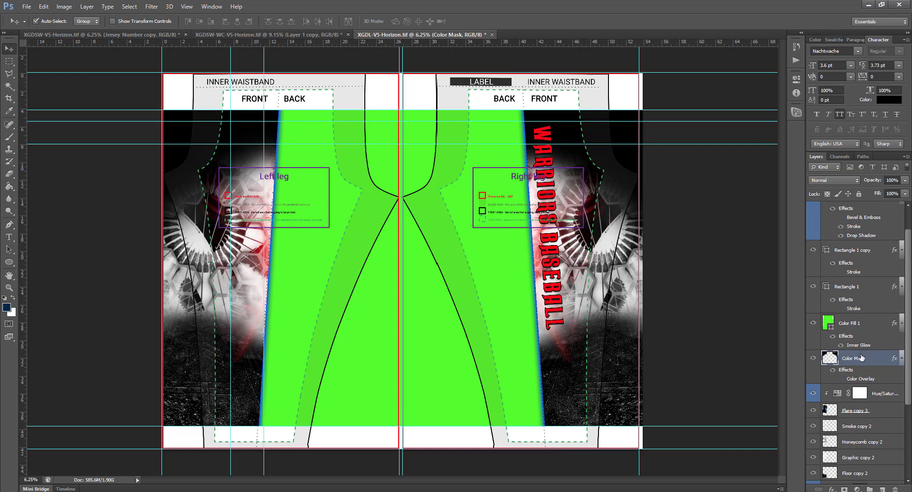
scroll(861, 359, down, 4)
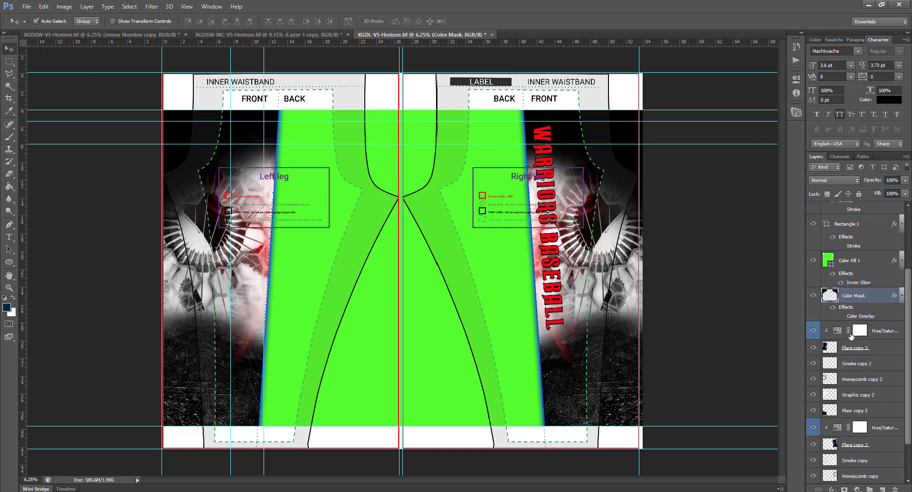
double_click(838, 333)
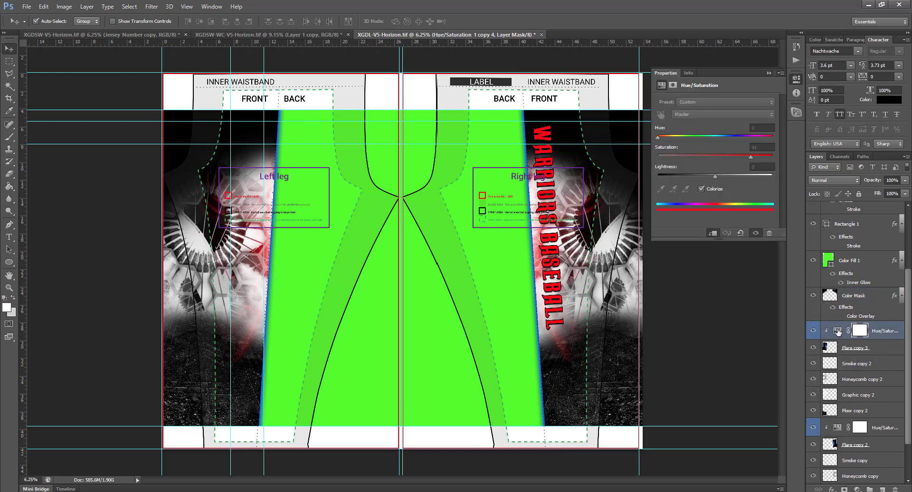
click(692, 136)
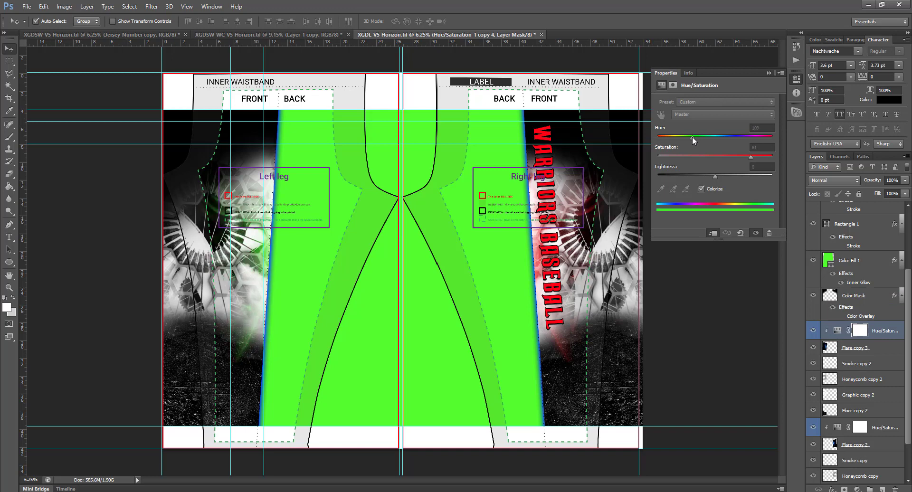
click(839, 430)
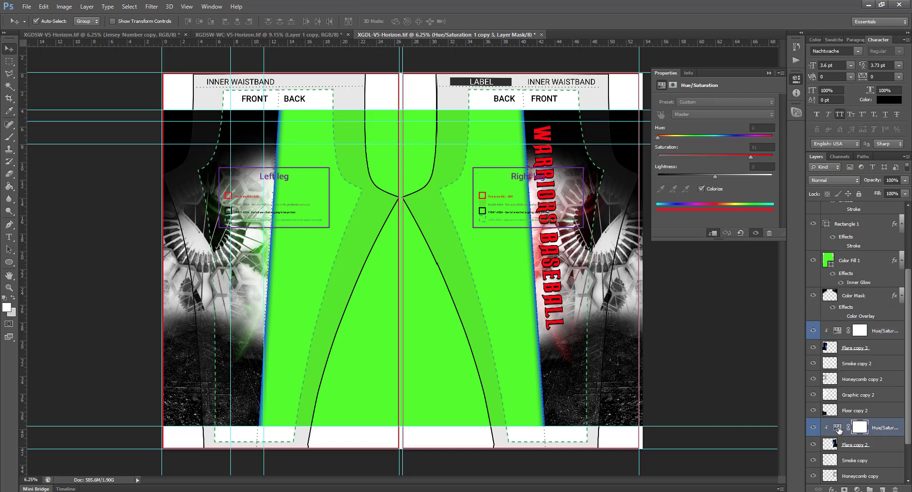
click(688, 138)
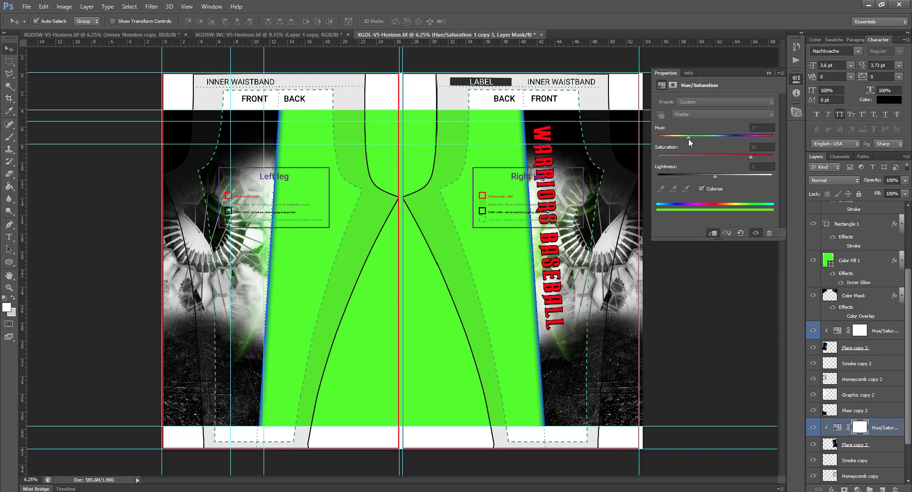
click(889, 419)
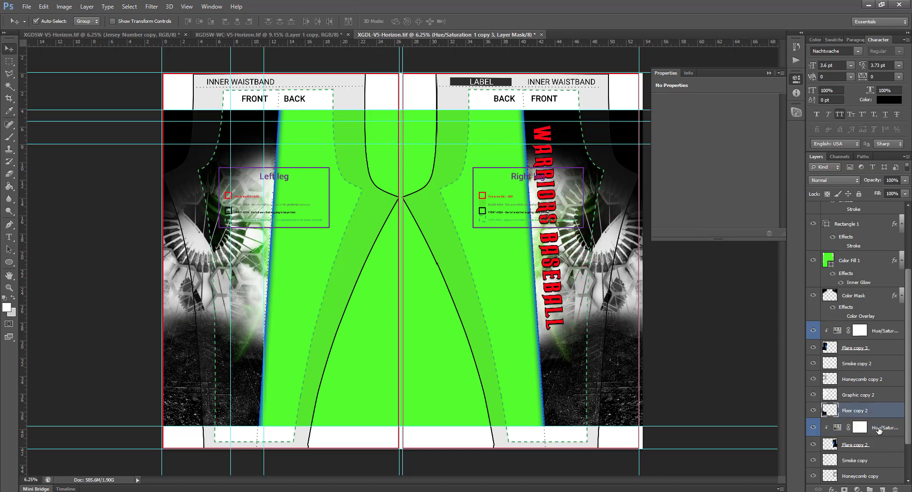
scroll(855, 412, down, 3)
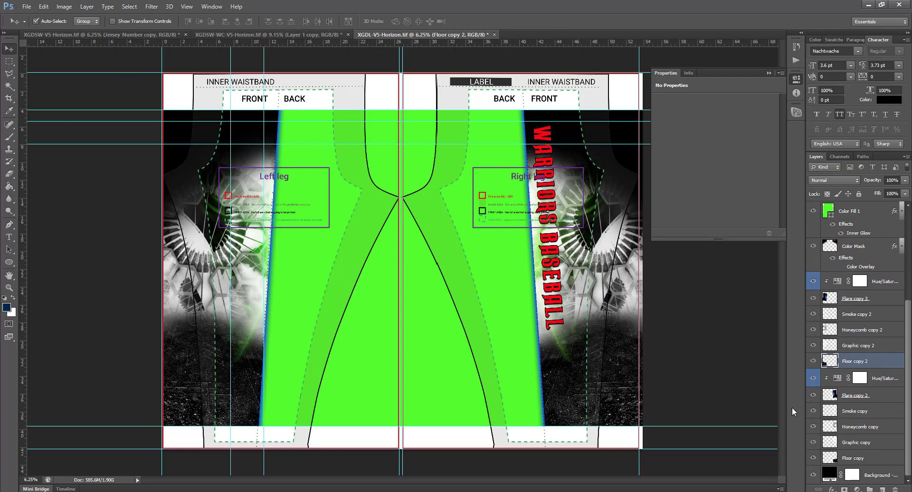
click(771, 72)
Step: Recolour the WARRIORS BASEBALL text on the right leg with green 4eff00 sampled from the pants panel
click(544, 137)
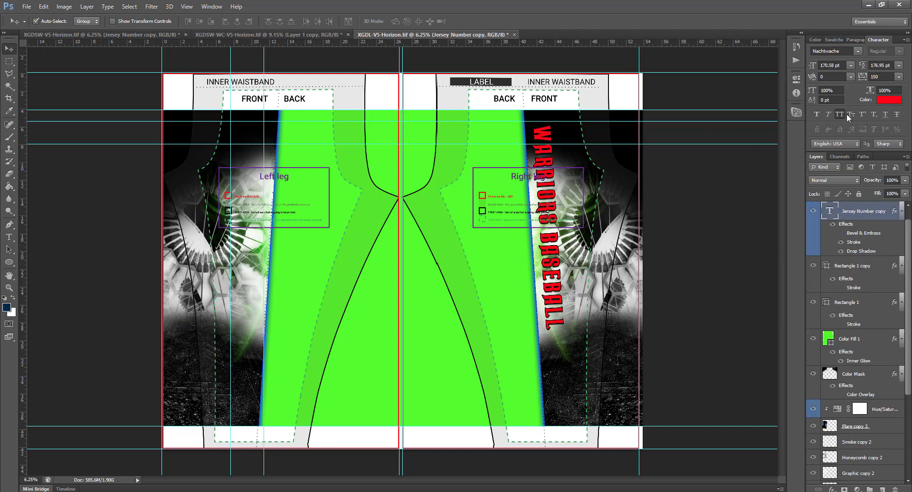
click(882, 100)
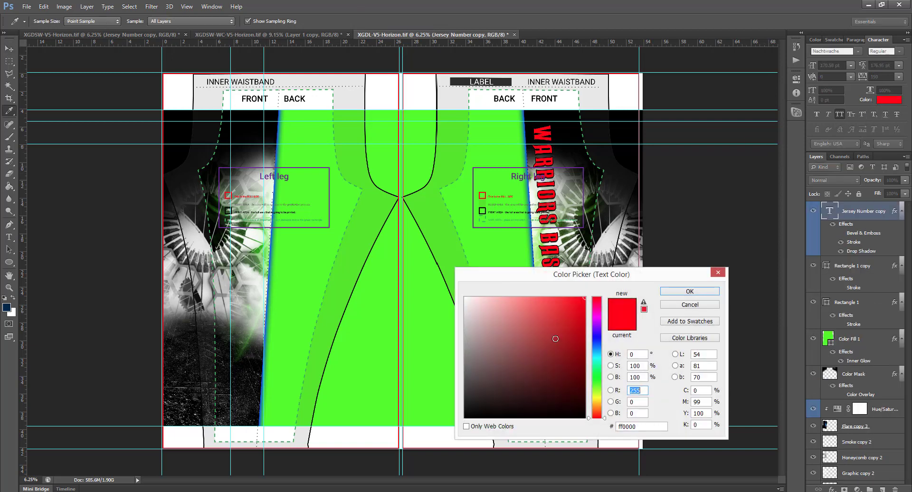
click(414, 330)
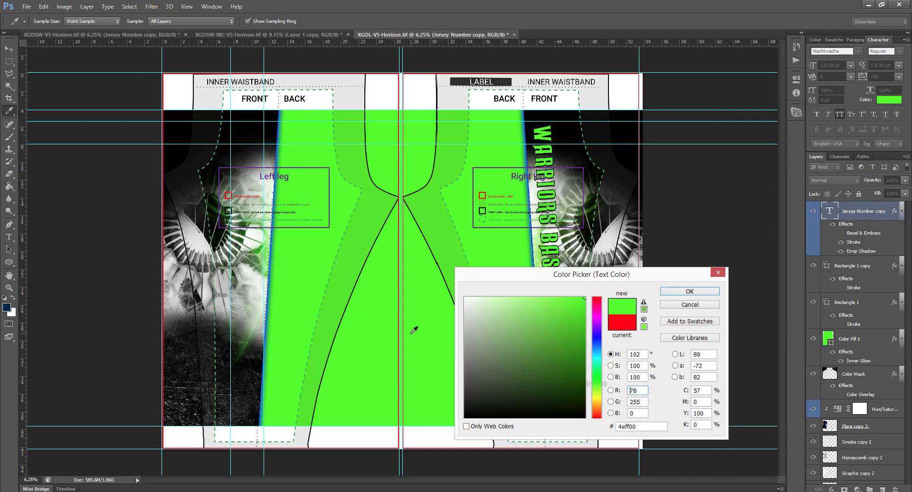
click(687, 291)
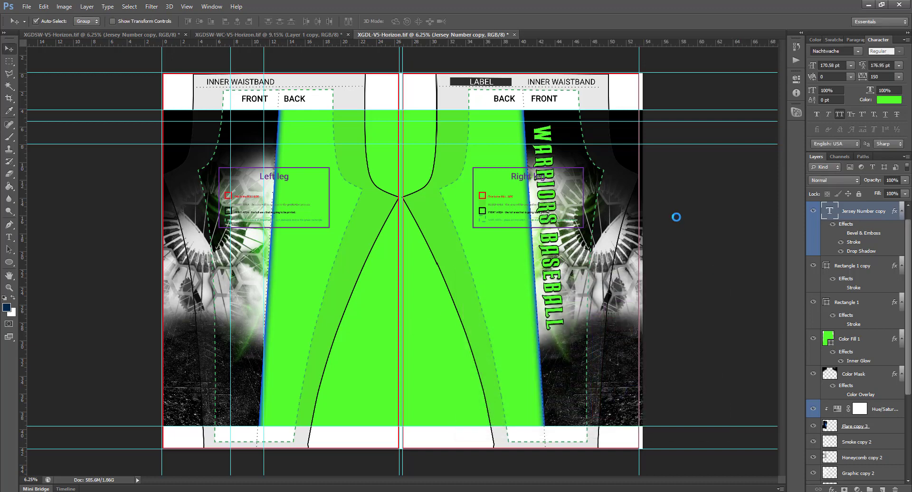
key(v)
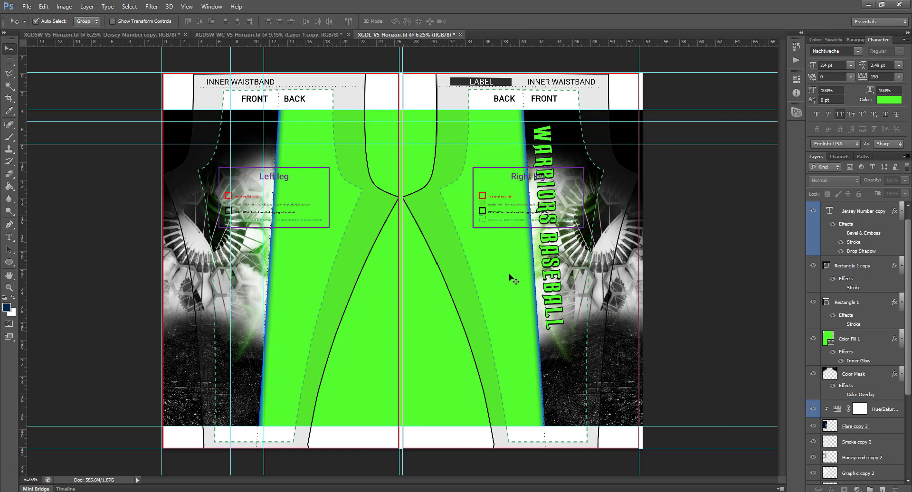
Step: Set the Inner Glow colour of the Color Fill 1 layer to black 000000 and deselect the layer
click(433, 295)
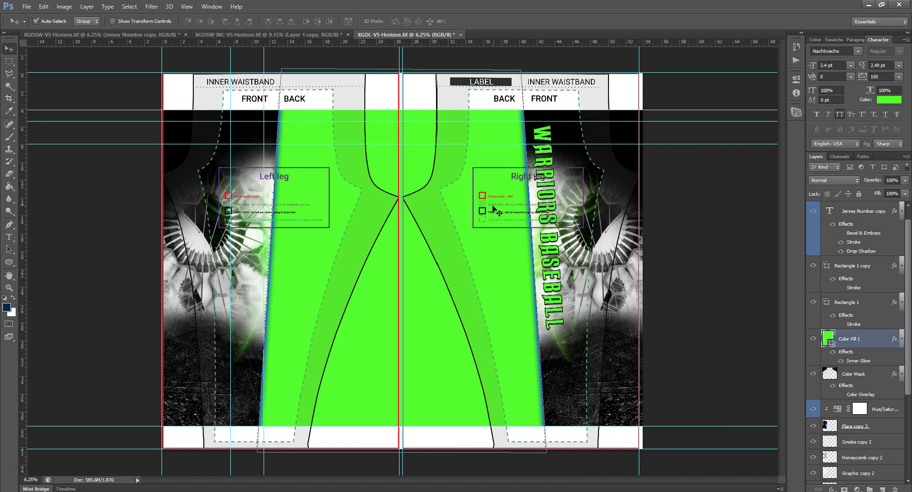
double_click(862, 361)
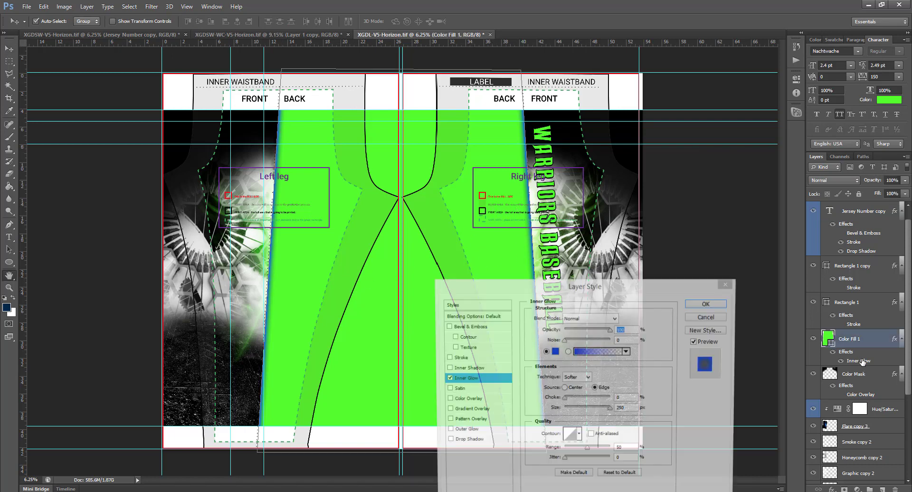
click(555, 352)
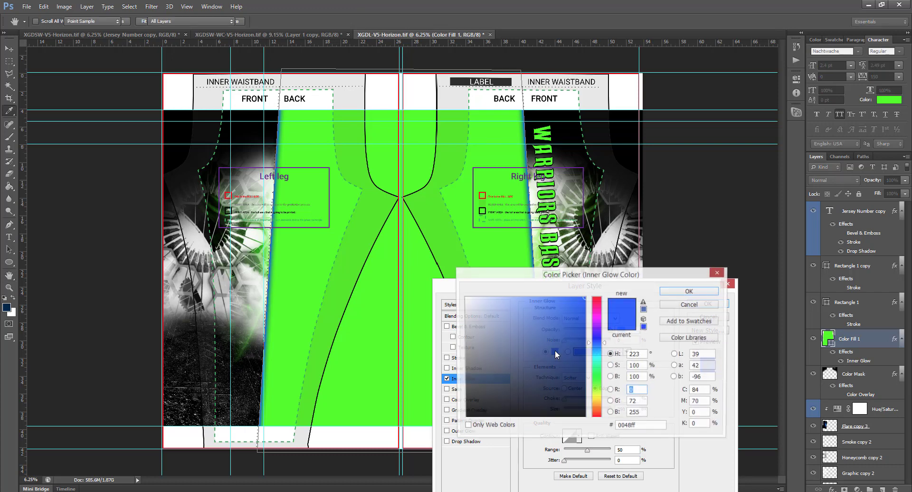
click(465, 417)
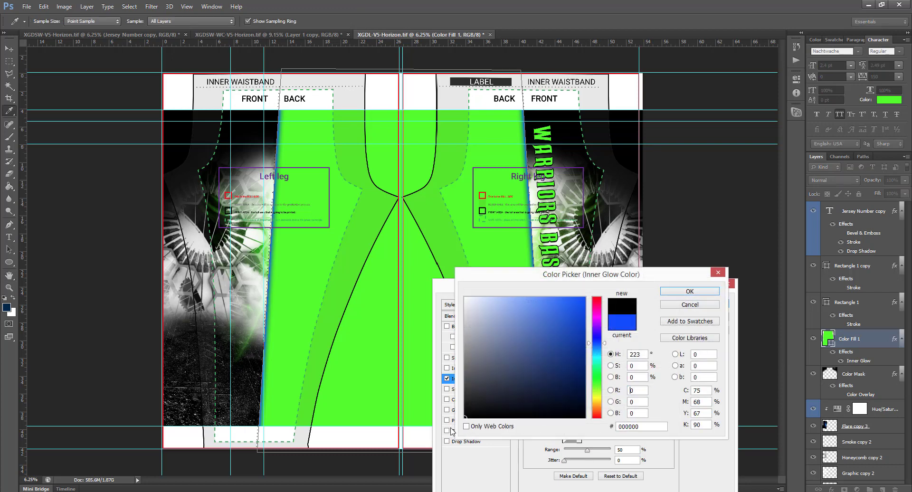
click(717, 292)
click(700, 304)
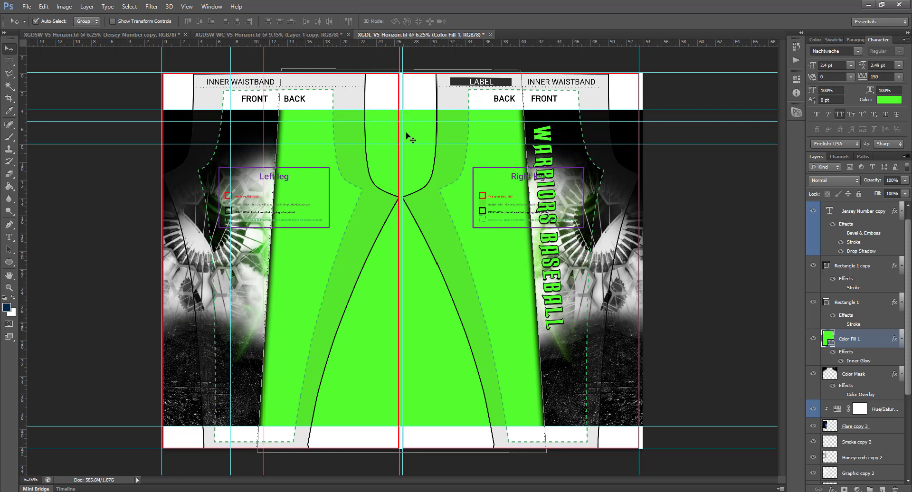
click(685, 320)
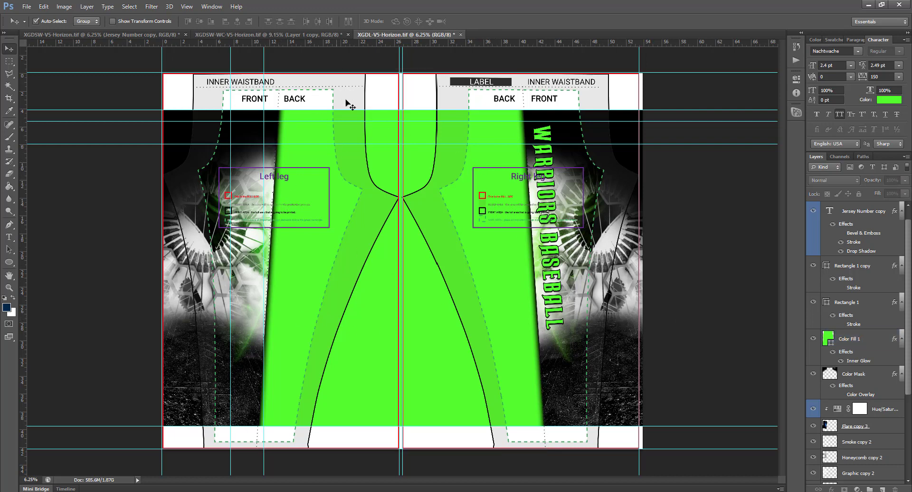
click(394, 92)
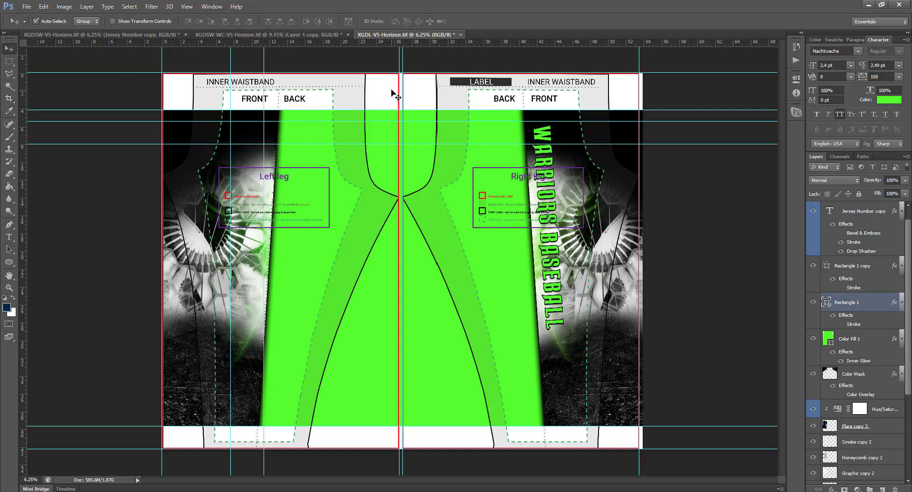
click(414, 437)
click(393, 97)
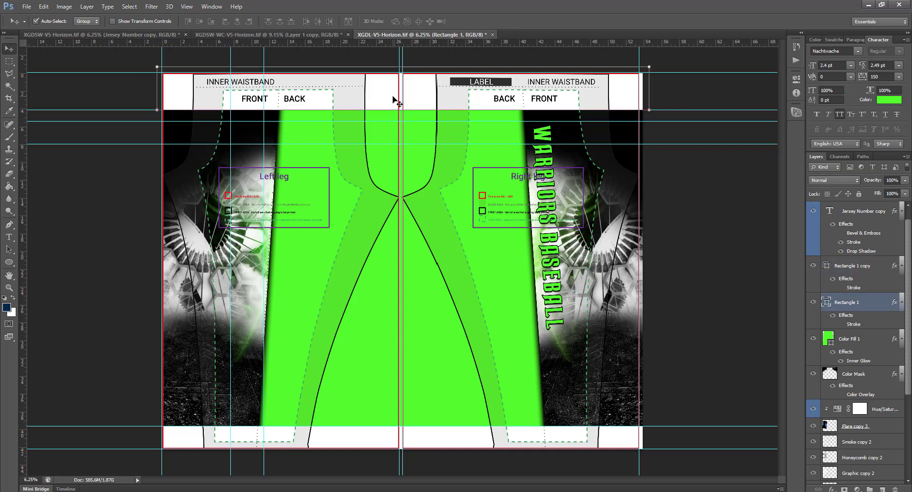
click(380, 449)
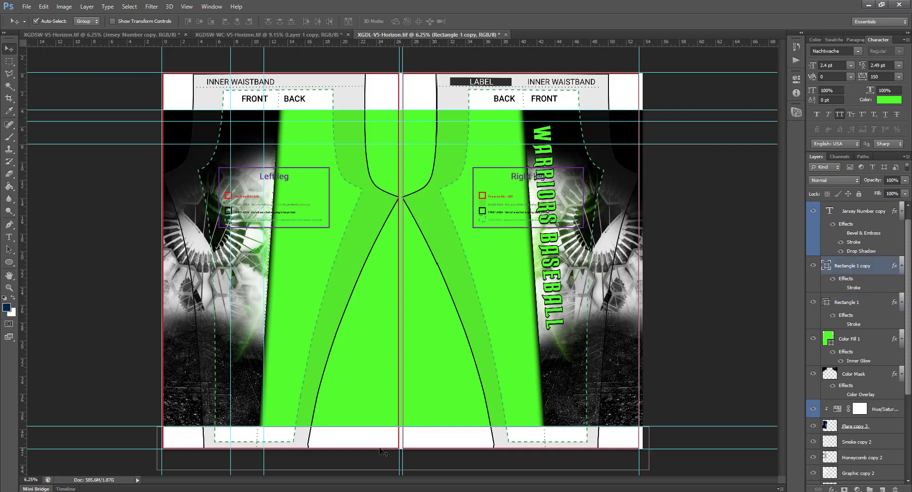
click(386, 319)
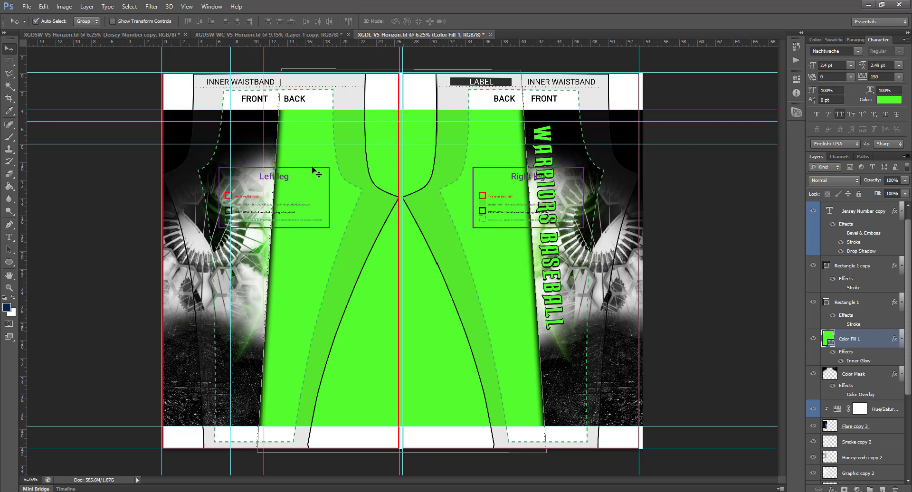
Step: Fill the Rectangle 1 band across the waistband with navy blue 002c7c
click(186, 98)
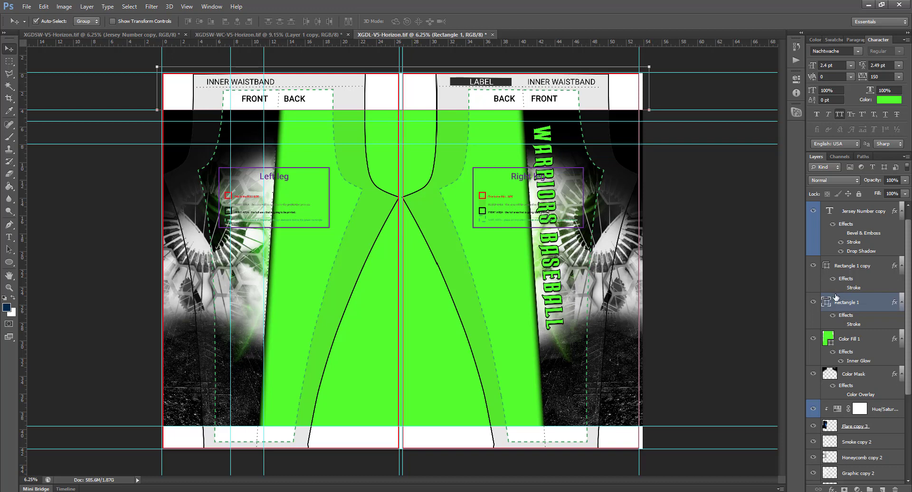
double_click(827, 303)
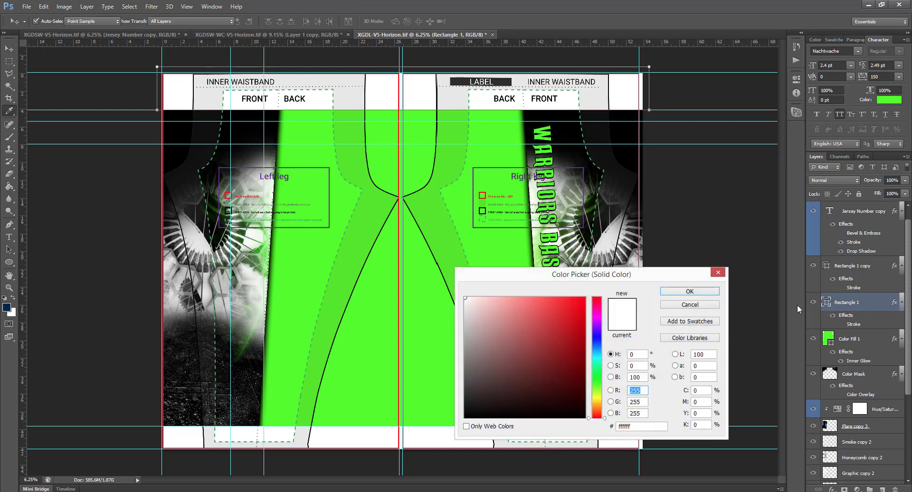
click(601, 345)
drag(578, 339, 585, 359)
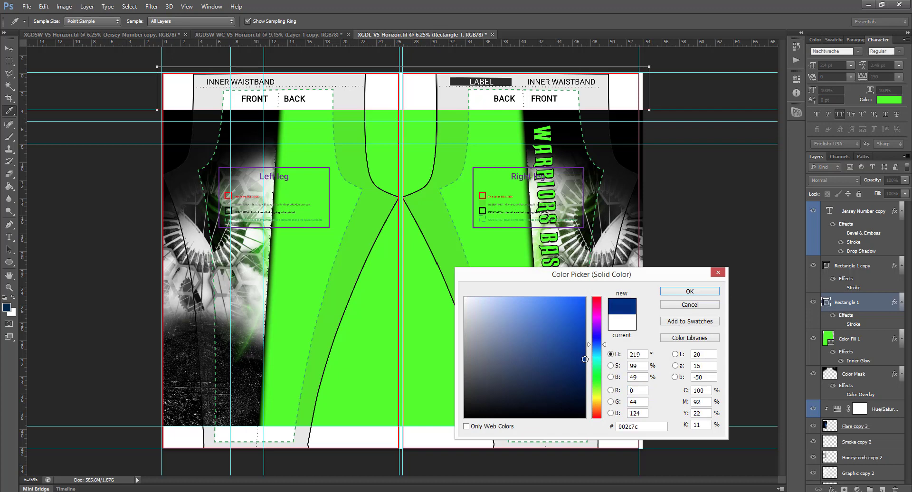
click(689, 292)
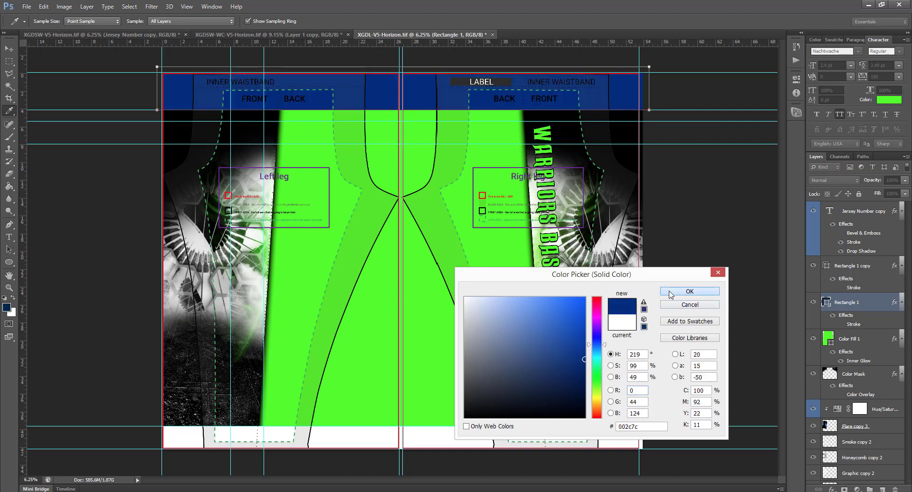
Step: Fill the Rectangle 1 copy band along the pant hems with the navy sampled from the waistband
click(471, 441)
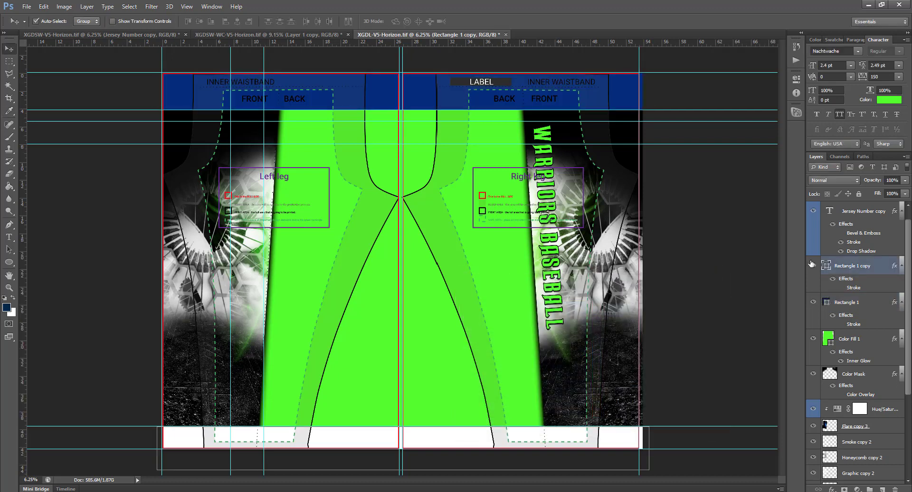
double_click(825, 267)
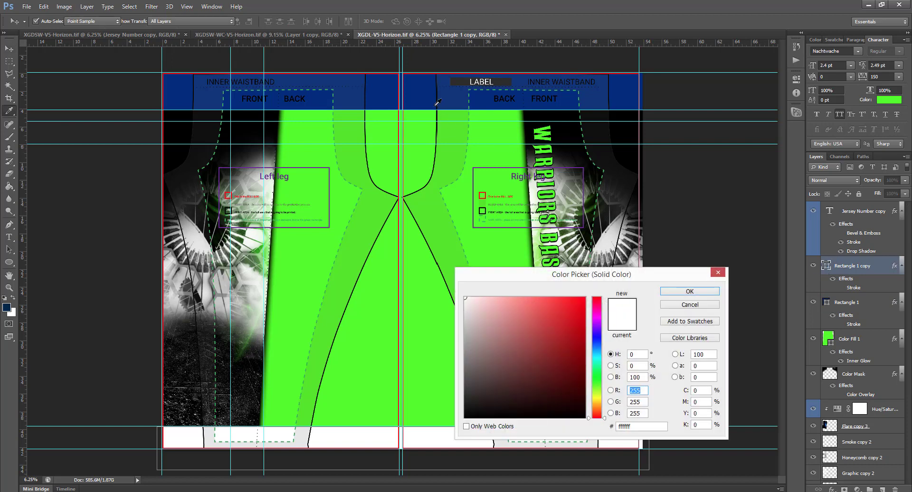
click(425, 95)
click(679, 291)
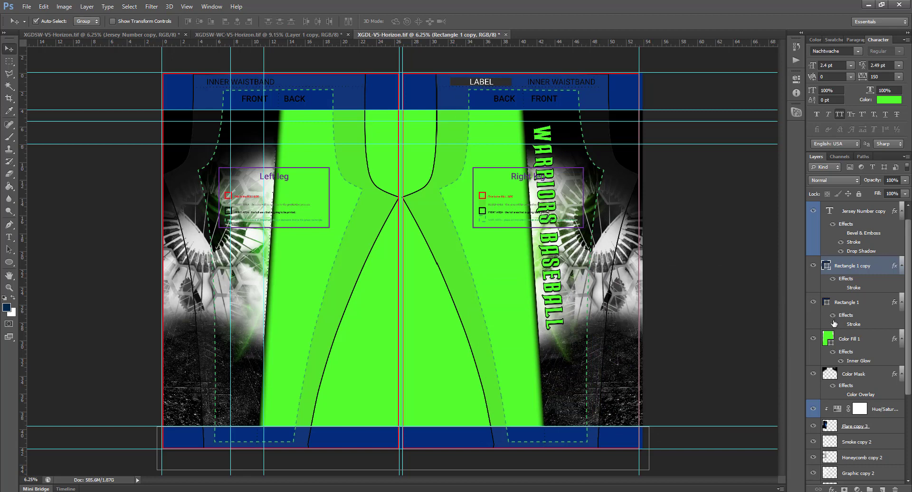
Step: Set the Inner Glow colour of the Color Fill 1 layer to navy 002c7c, sampled from the waistband
double_click(861, 361)
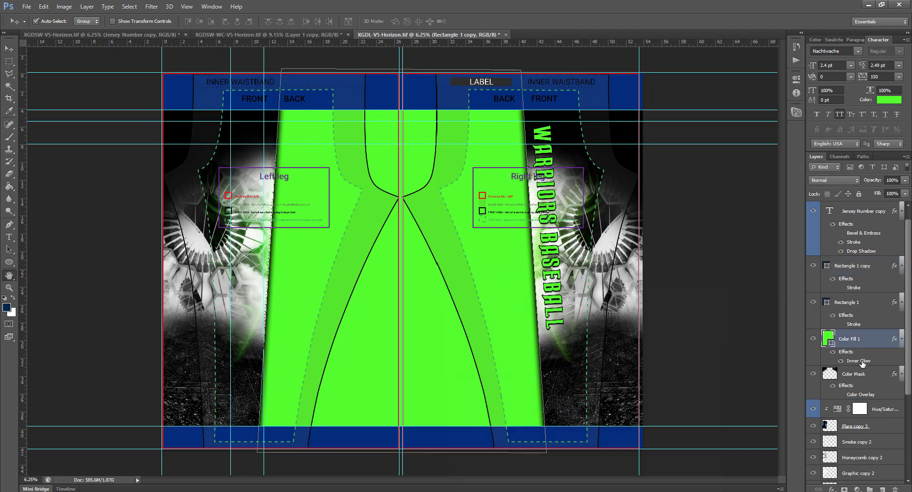
click(554, 352)
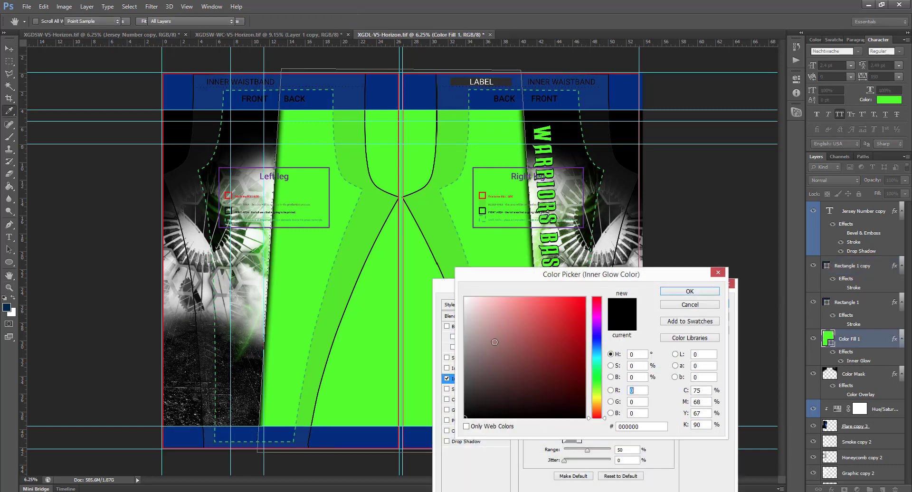
click(418, 108)
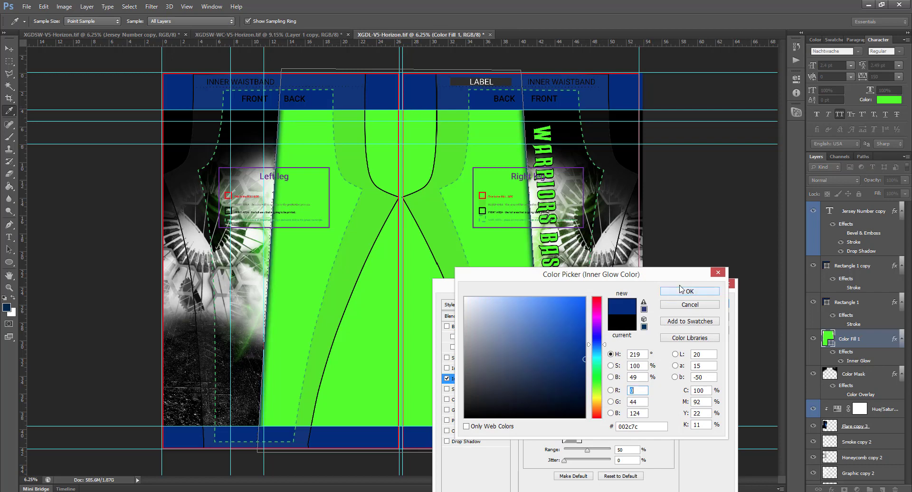
drag(641, 428, 588, 432)
click(704, 294)
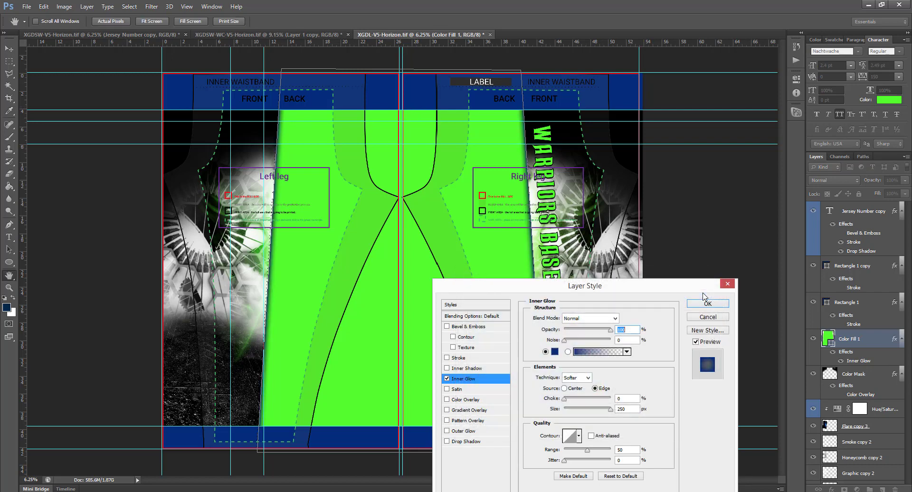
click(707, 304)
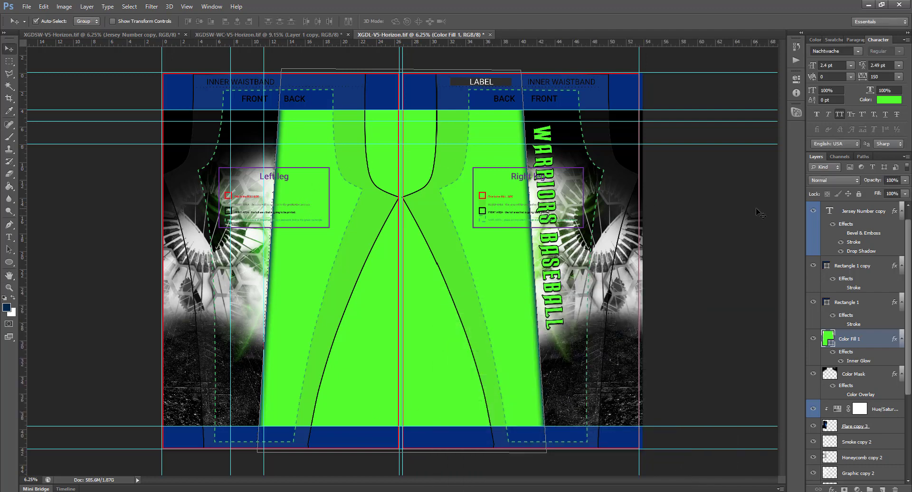
Step: Hide the Guides layer to preview the pants artwork without the template outlines
scroll(858, 333, up, 1)
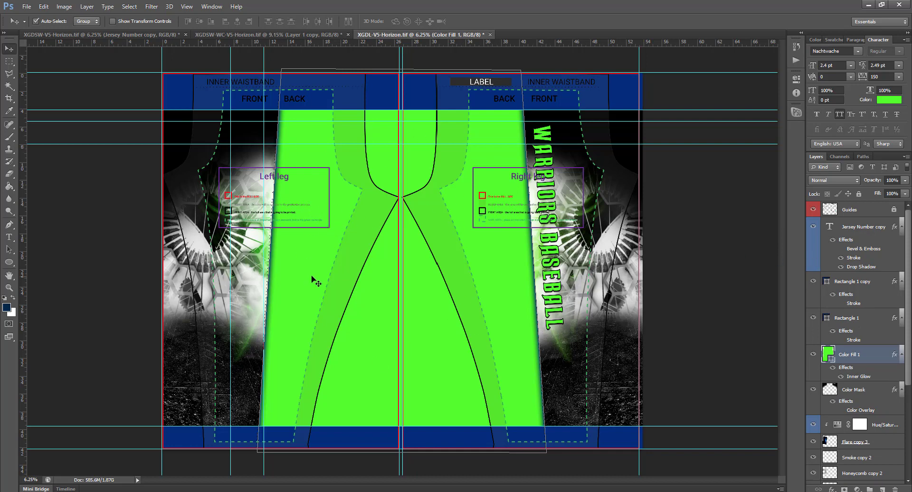
click(813, 210)
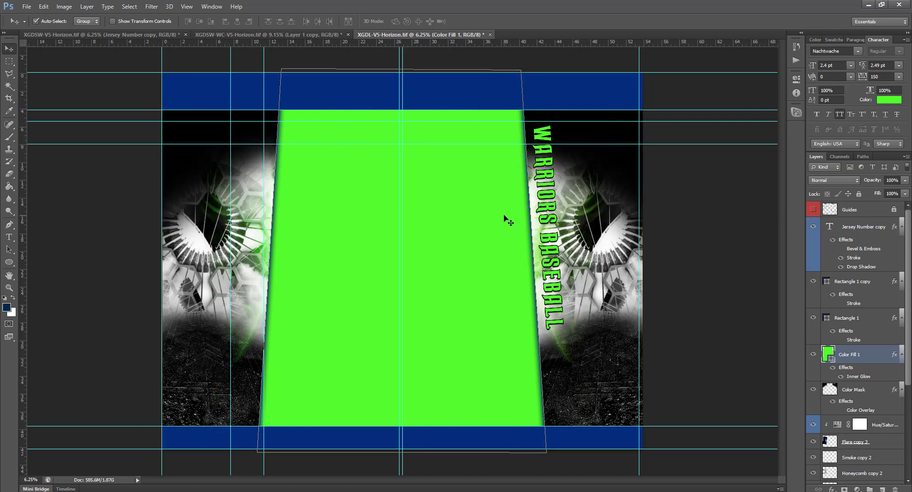
click(814, 211)
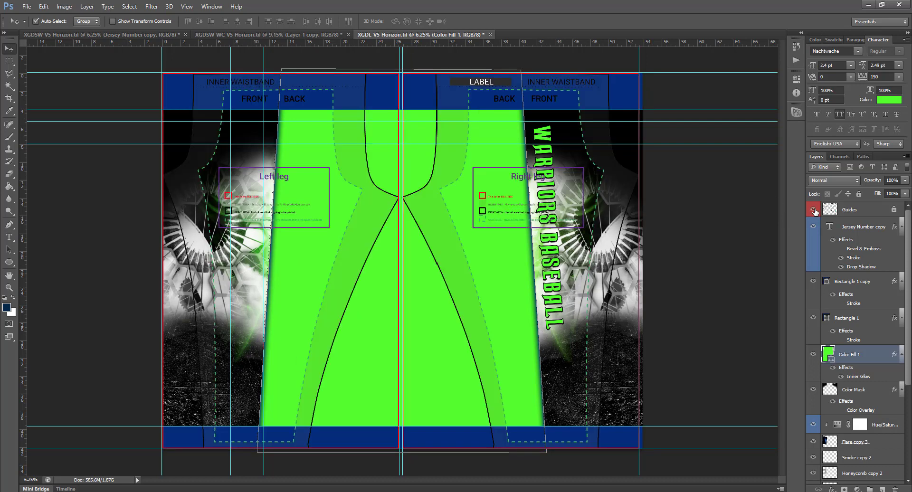
click(814, 211)
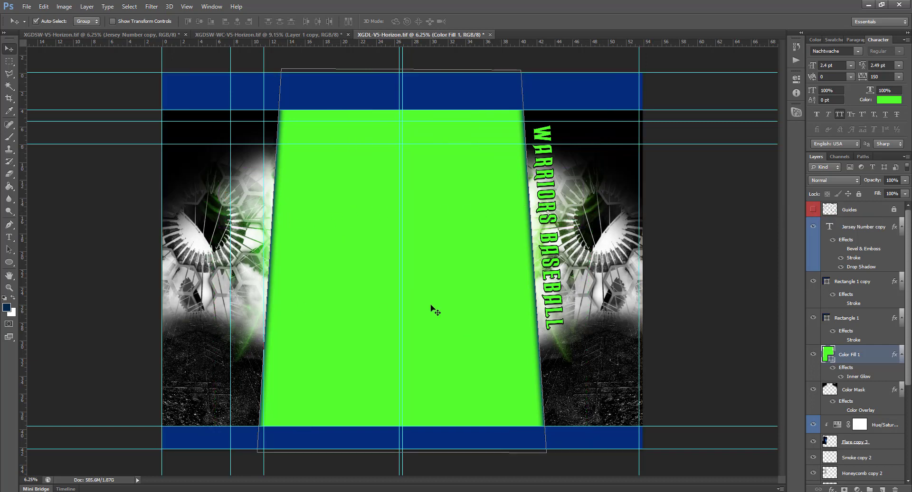
Step: In the XGDSW-V5-Horizon document, try enlarging the team logo on the right sleeve
click(302, 34)
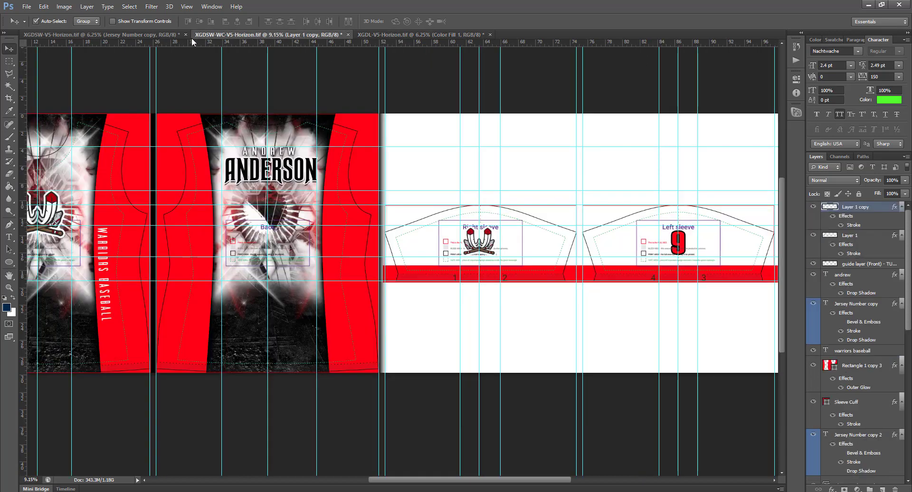
click(134, 35)
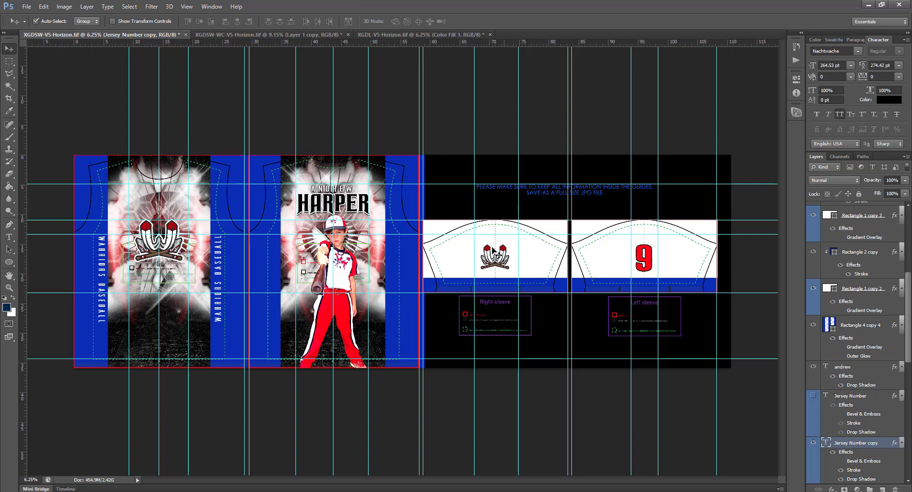
click(512, 261)
key(ctrl+t)
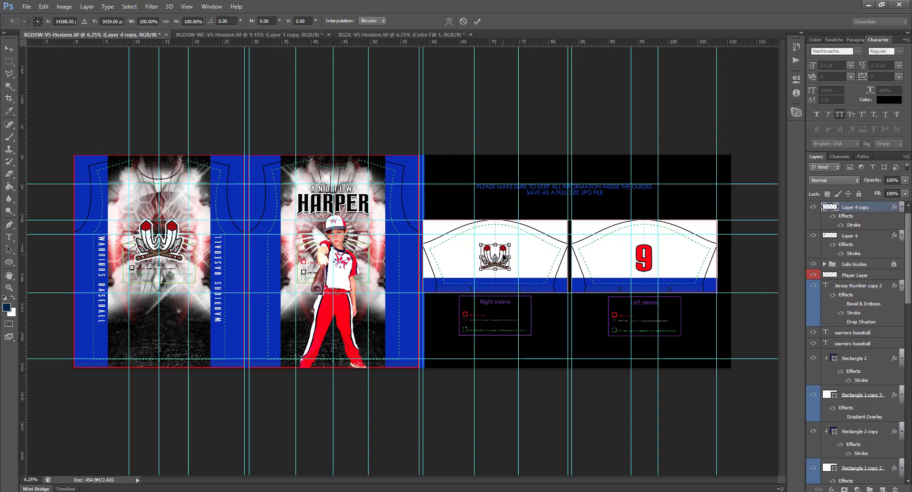
mouse_move(510, 245)
mouse_down()
mouse_move(522, 238)
mouse_move(512, 245)
mouse_up()
key(Return)
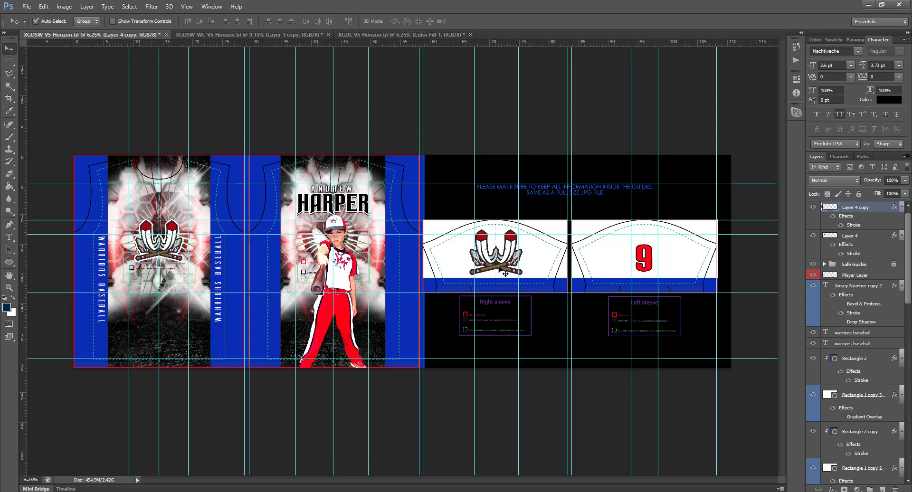
Step: Scale the right-sleeve logo back down to a small emblem centred on the sleeve
key(ctrl+t)
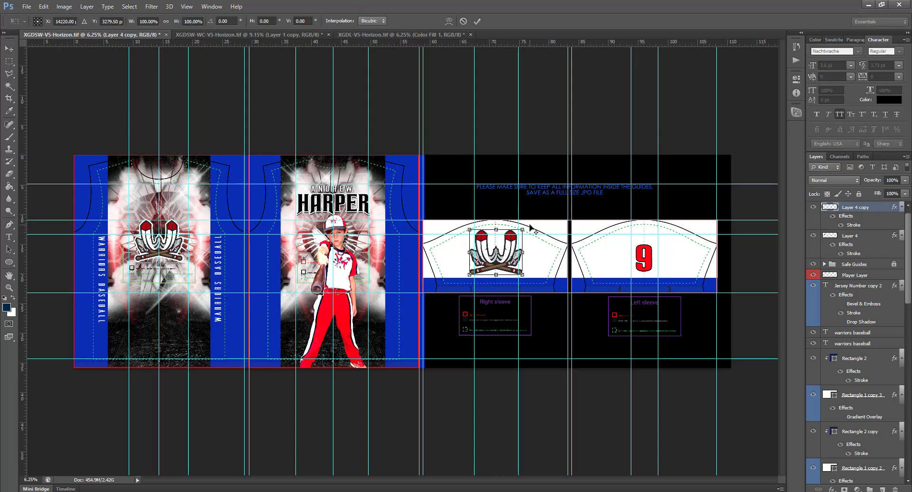
drag(520, 230, 502, 254)
key(Return)
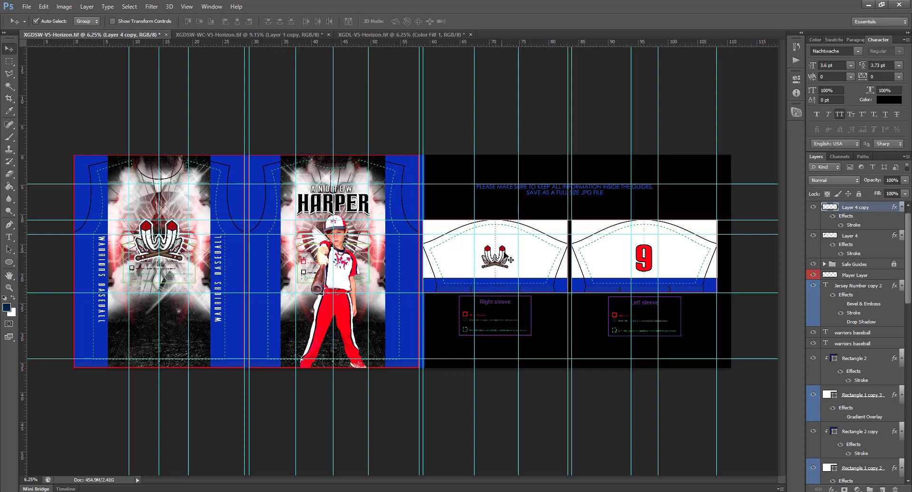
Step: Try the small logo over the number 9 on the left sleeve, and return it to the right sleeve
click(651, 265)
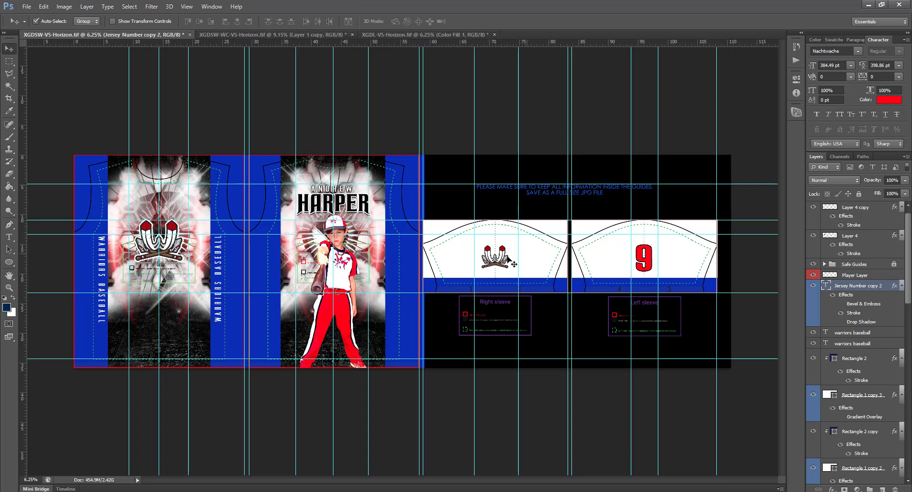
drag(639, 258, 651, 260)
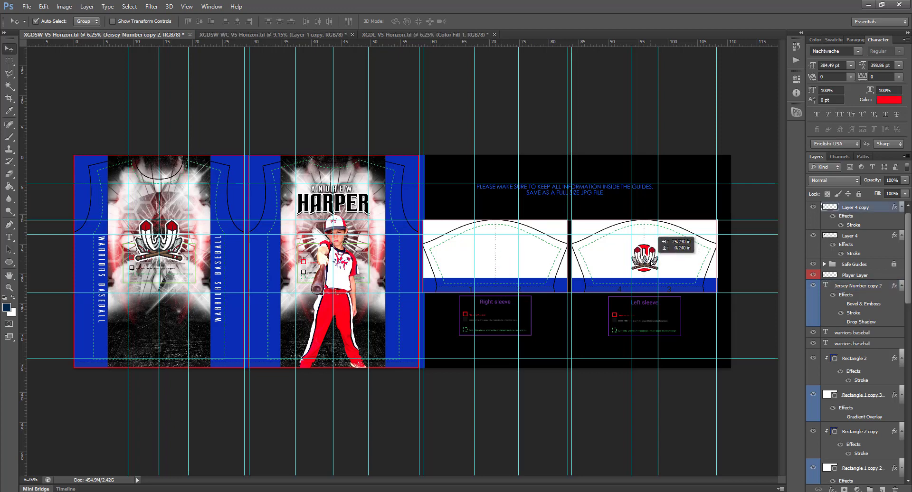
drag(653, 261, 503, 261)
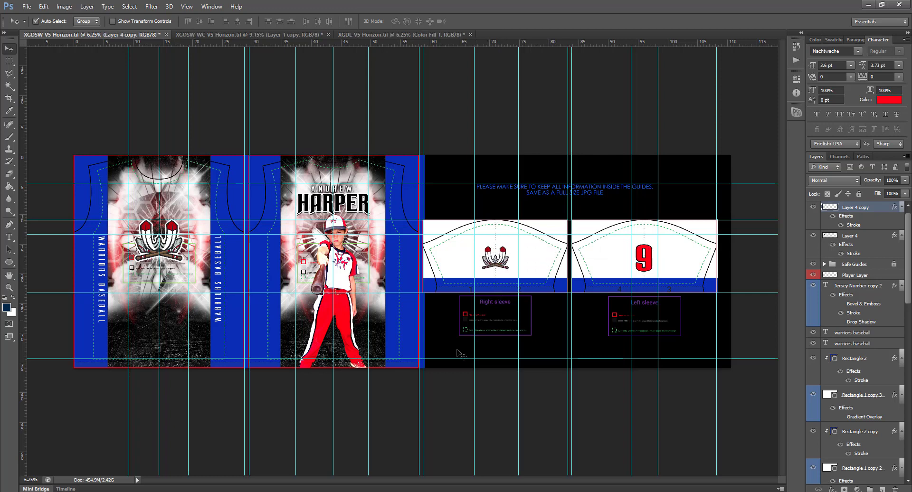
Step: Compare the XGDSW-WC-V5-Horizon and XGDSW-V5-Horizon jersey designs and return to the XGDL-V5-Horizon pants
click(223, 35)
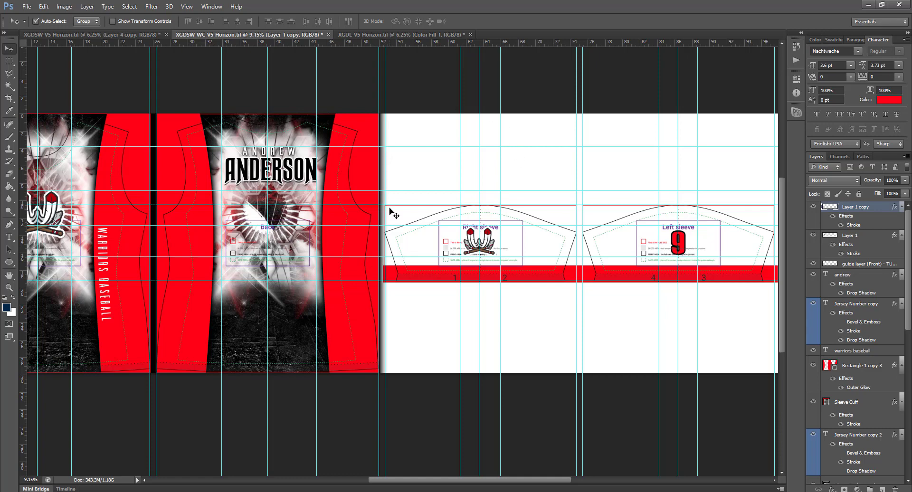
click(106, 37)
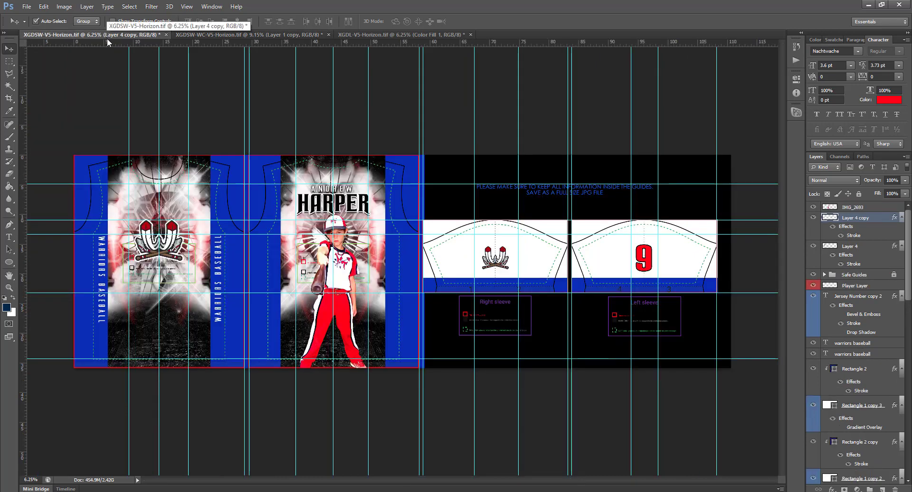
click(247, 36)
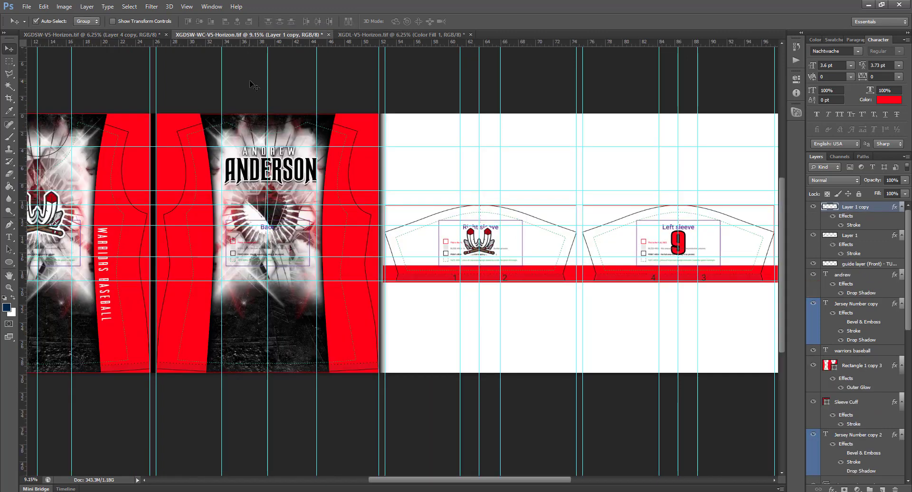
click(386, 35)
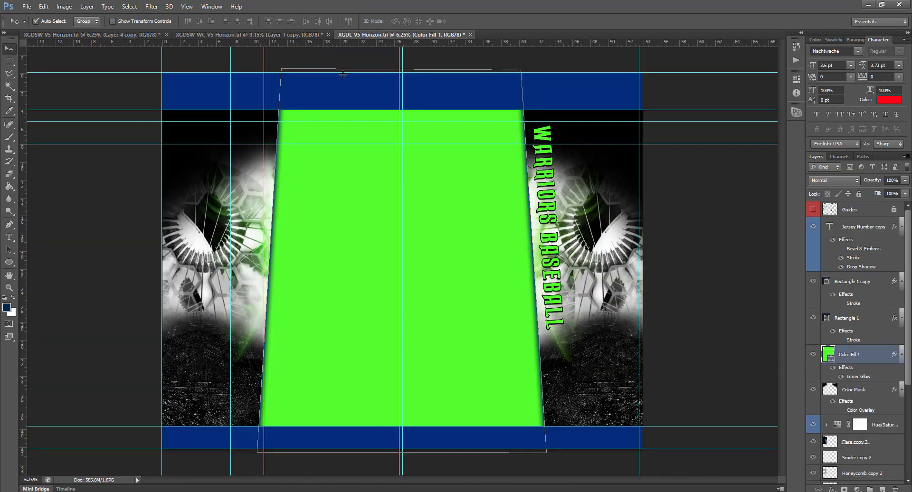